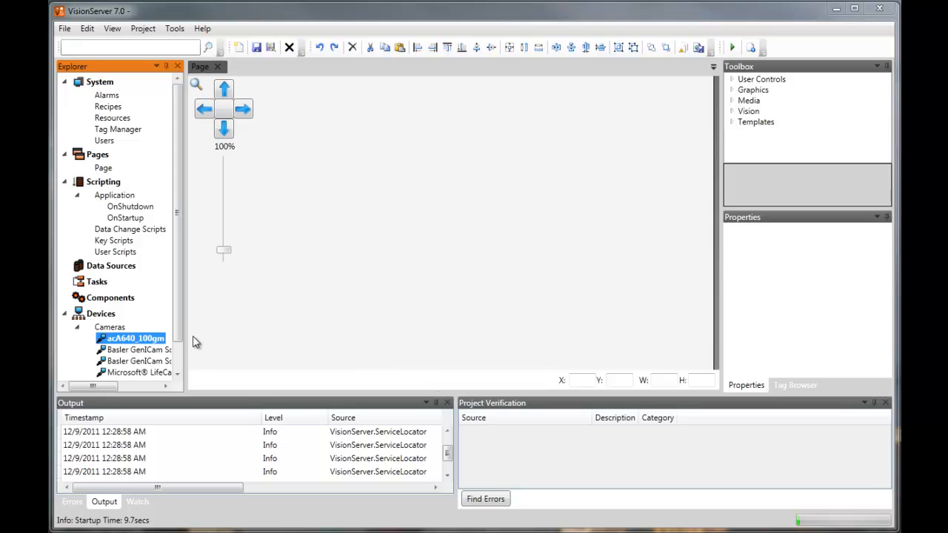
- Connect the acA640_100gm camera as a device named Camera, choosing acA640_100gm as the camera and the generic GigE Vision video format
scroll(177, 348, down, 2)
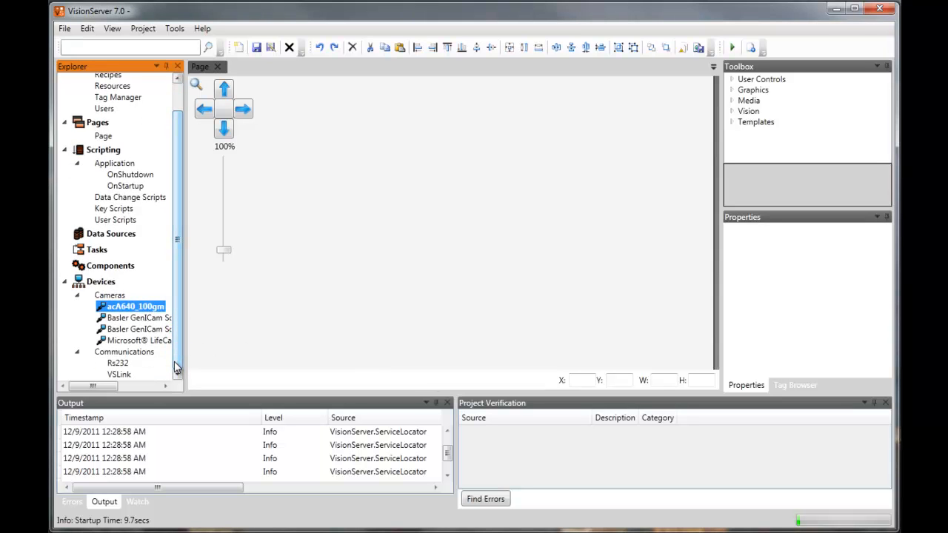
right_click(122, 315)
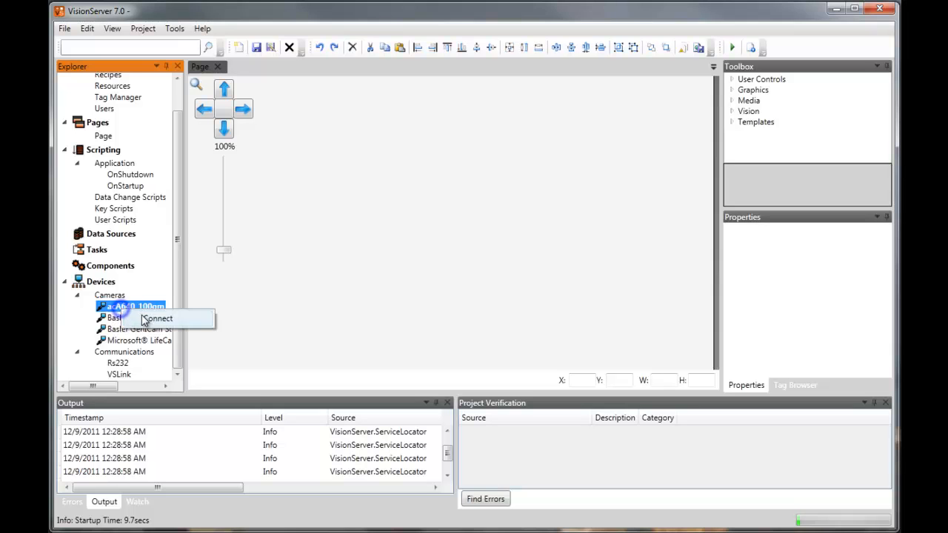
click(143, 318)
click(507, 218)
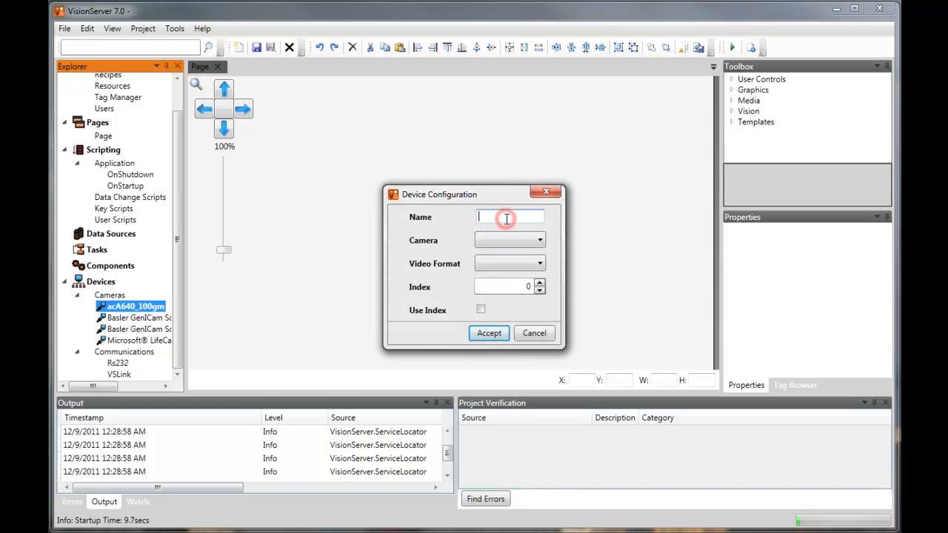
text(Camera)
click(507, 240)
click(508, 253)
click(508, 263)
click(518, 274)
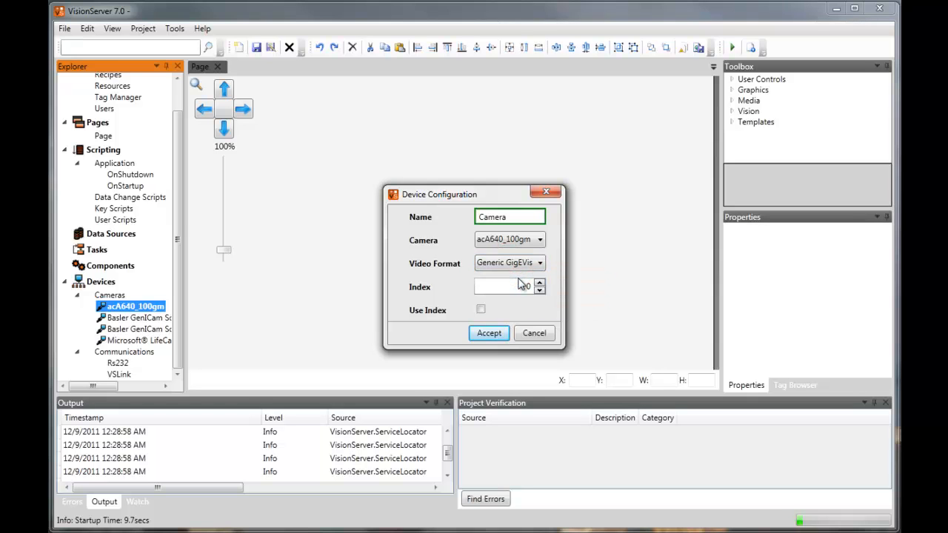
click(521, 286)
click(488, 334)
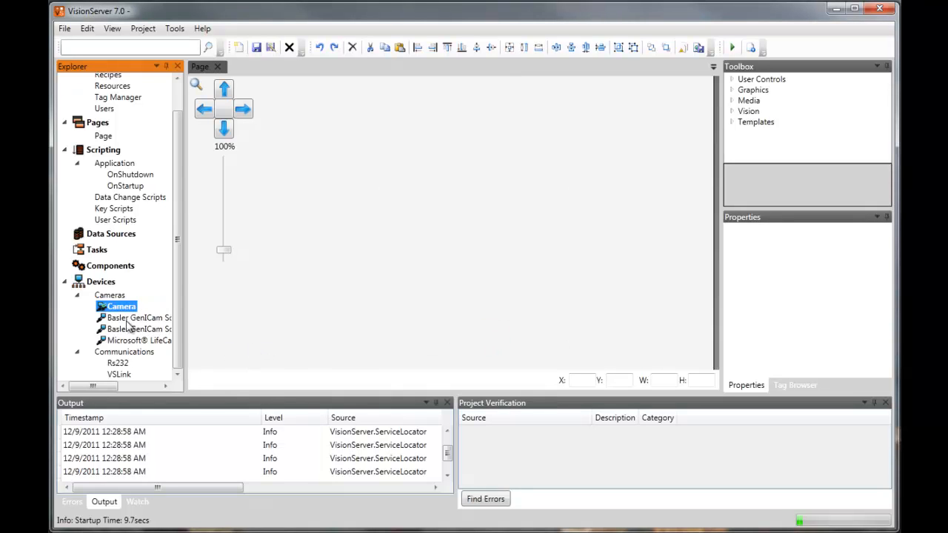
- Open the Camera device's configuration page and acquire a test image
double_click(122, 311)
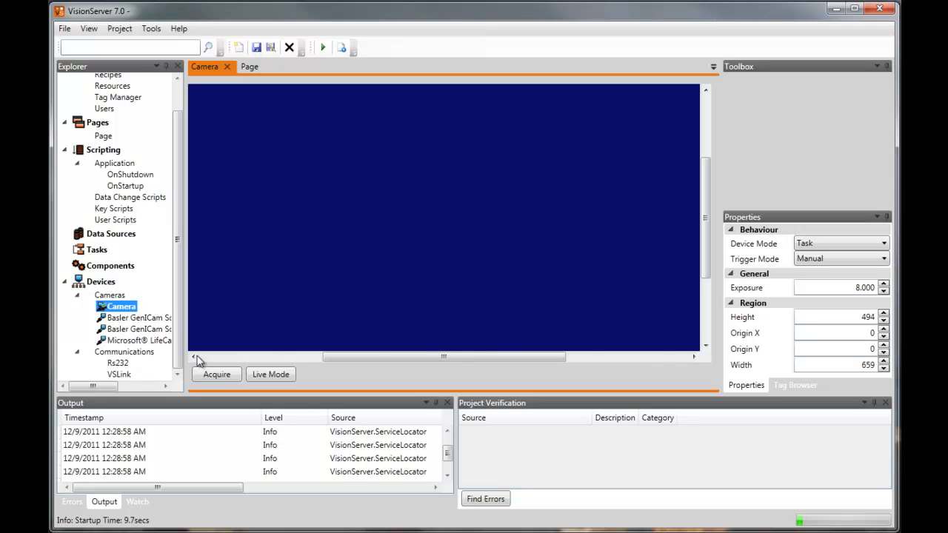
click(213, 375)
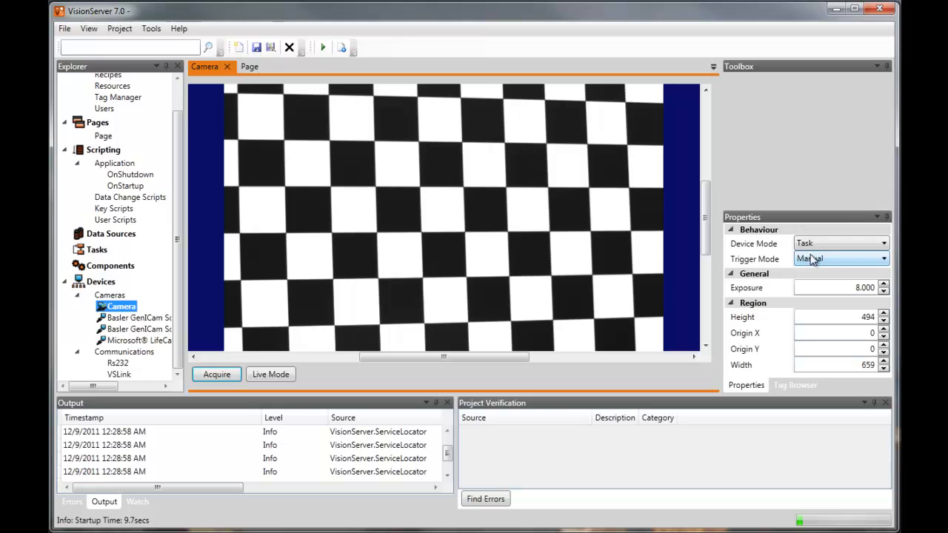
click(812, 287)
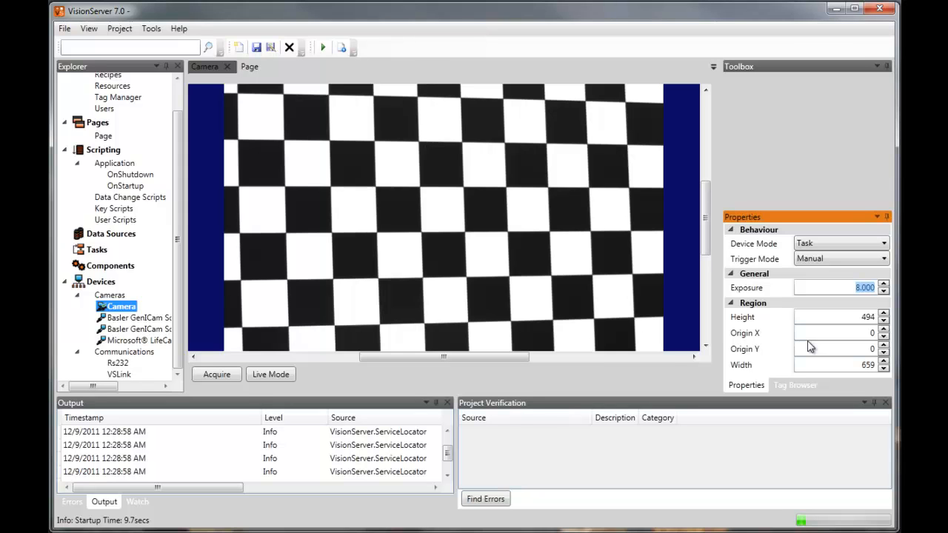
click(759, 253)
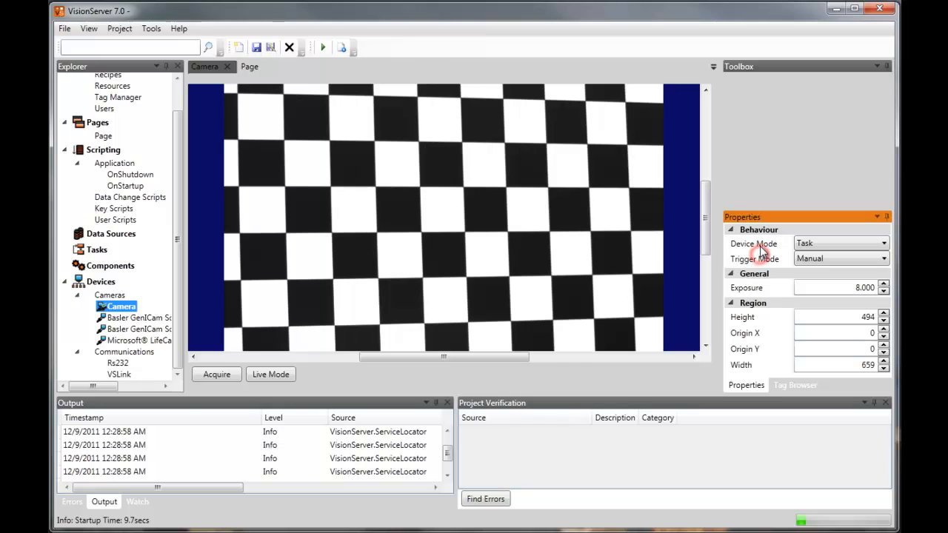
- Set the camera's trigger mode to Auto and its device mode to Independent
click(826, 259)
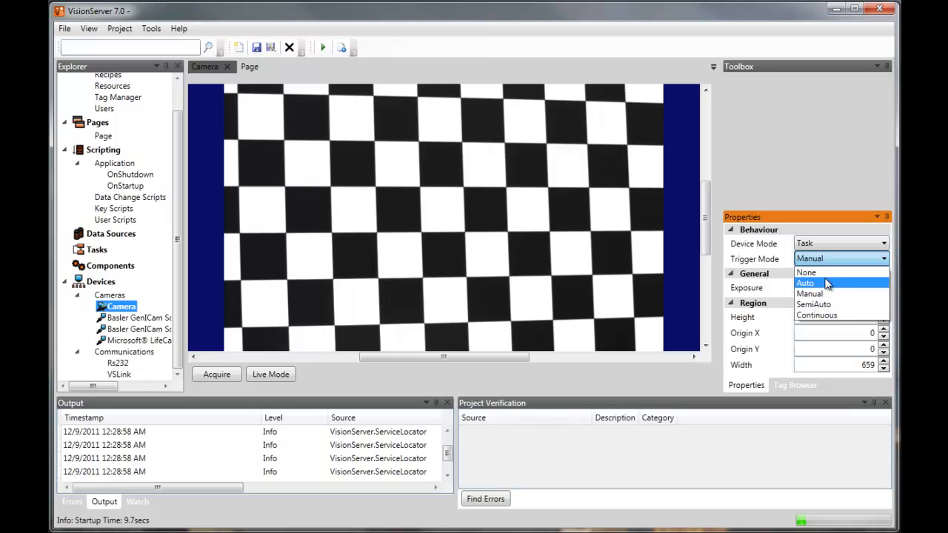
click(824, 286)
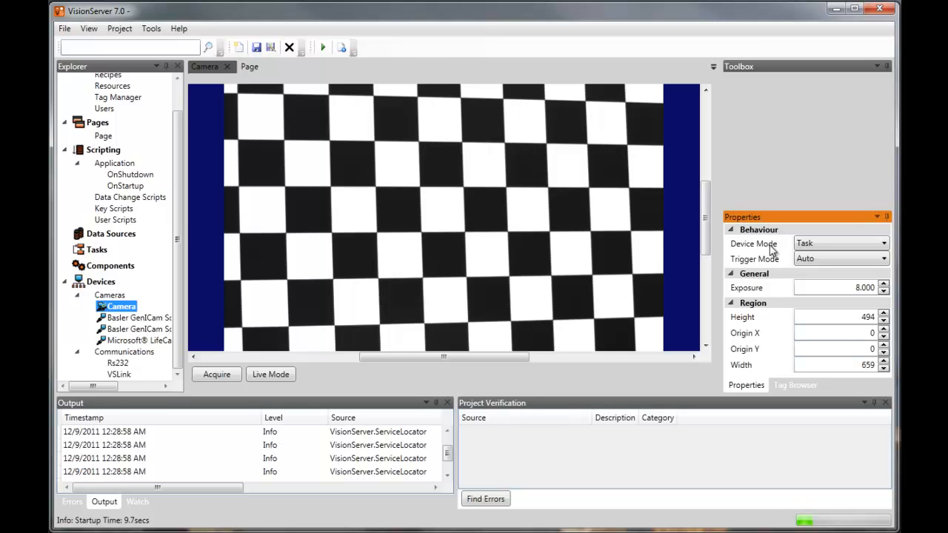
click(840, 249)
click(828, 272)
- Set the camera's device mode back to Task and its trigger mode back to Manual
click(814, 246)
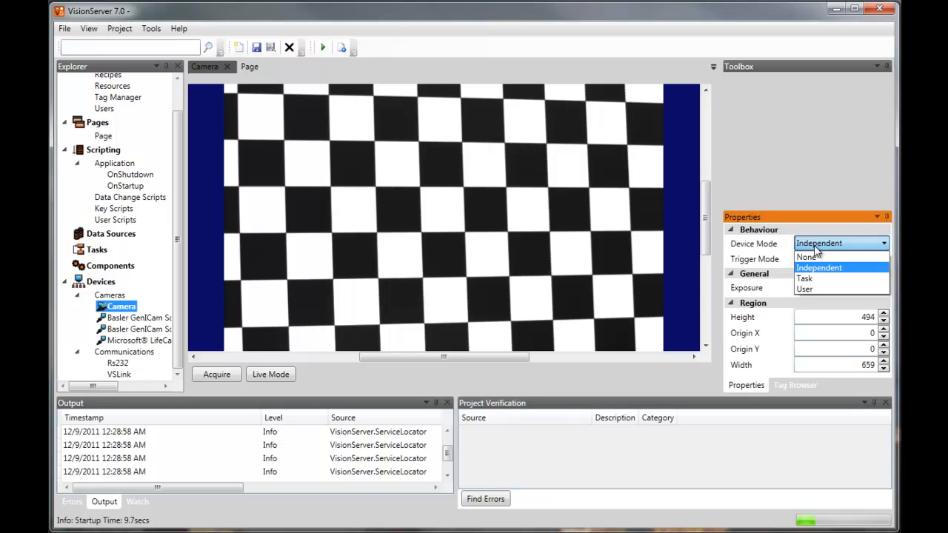
click(806, 279)
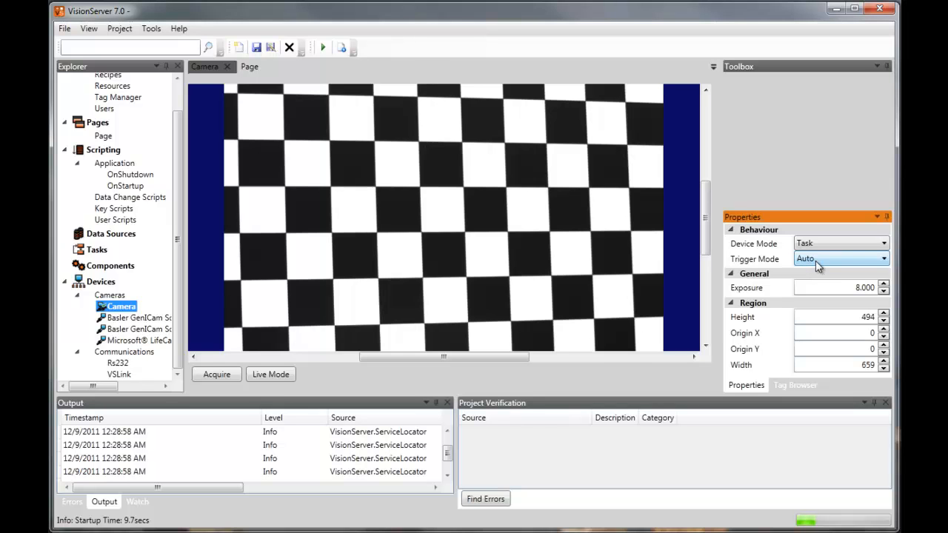
click(815, 260)
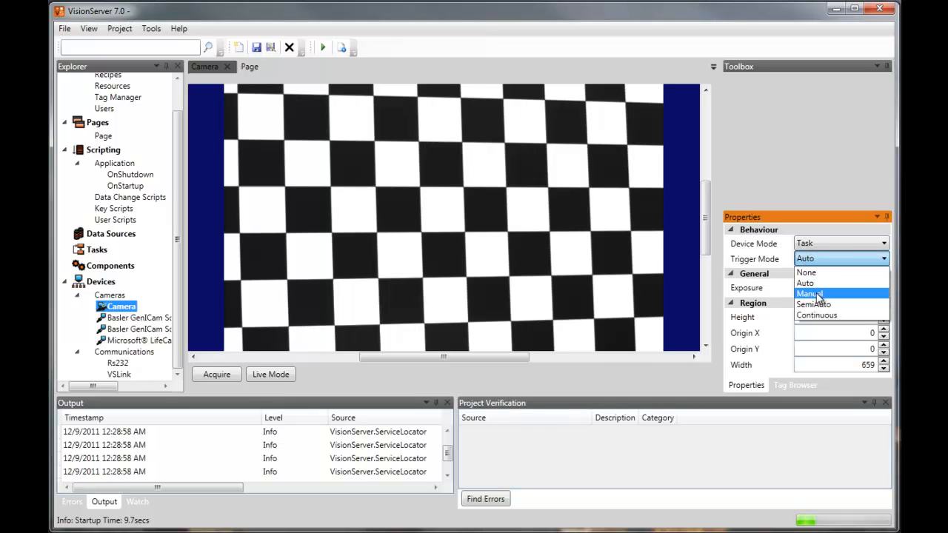
click(814, 294)
click(819, 283)
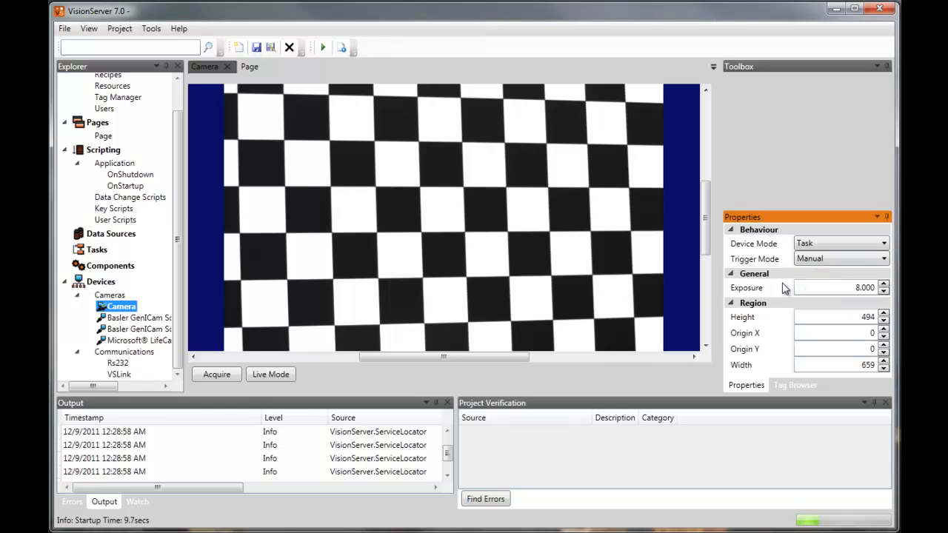
- Create a new task in the project and place the existing Camera block in its sequence
click(118, 28)
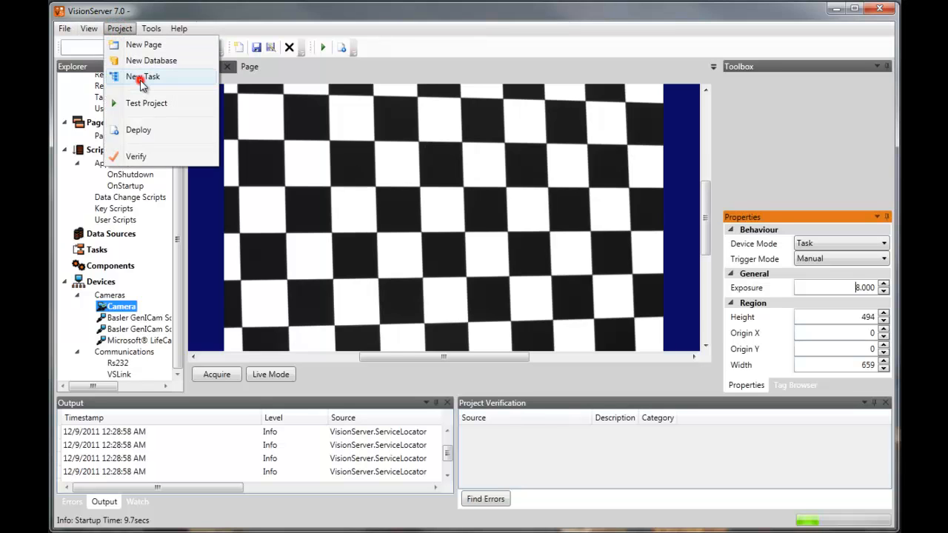
click(142, 78)
click(731, 79)
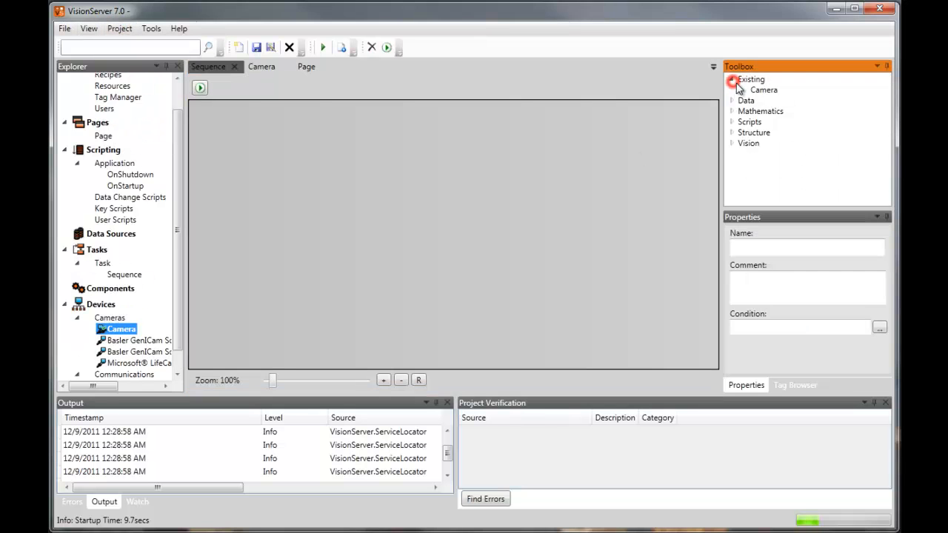
drag(770, 90, 272, 222)
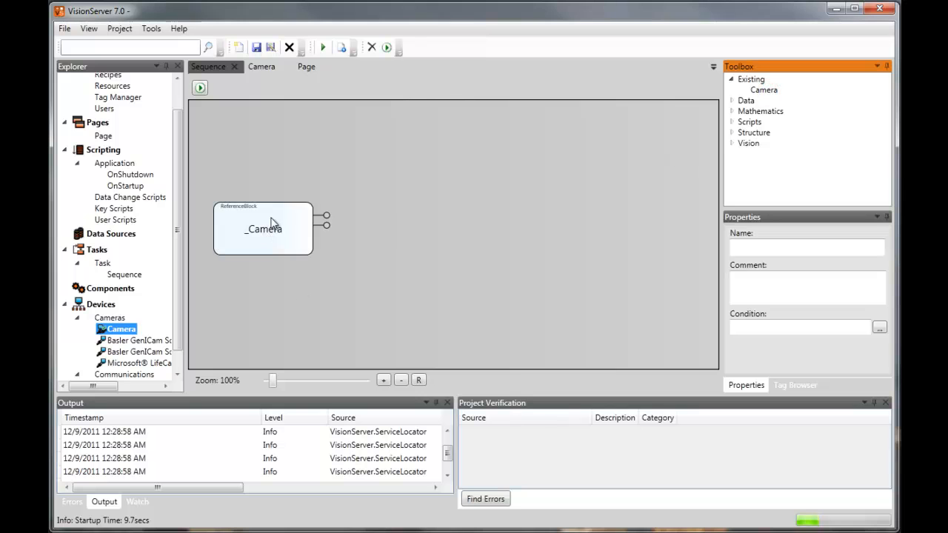
- Run the sequence once and preview the image output of the camera block
click(200, 88)
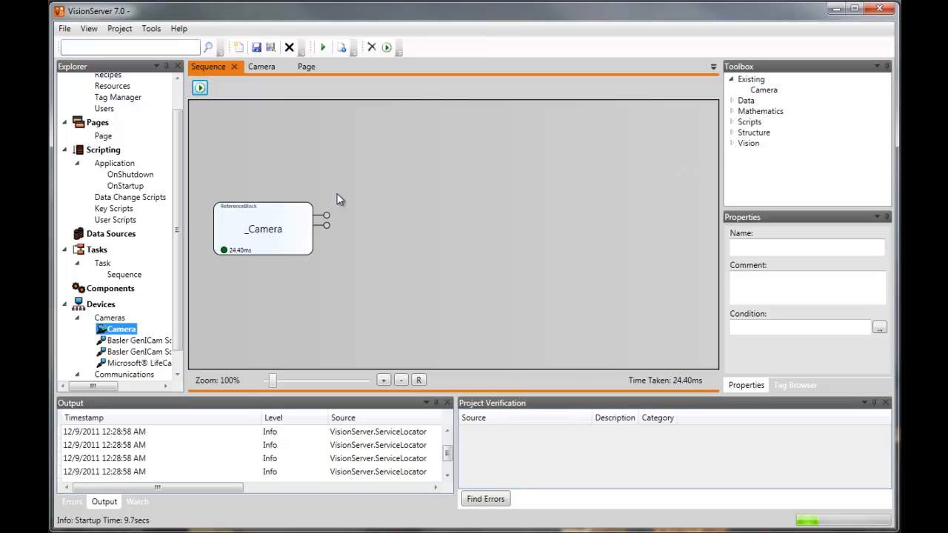
mouse_move(327, 216)
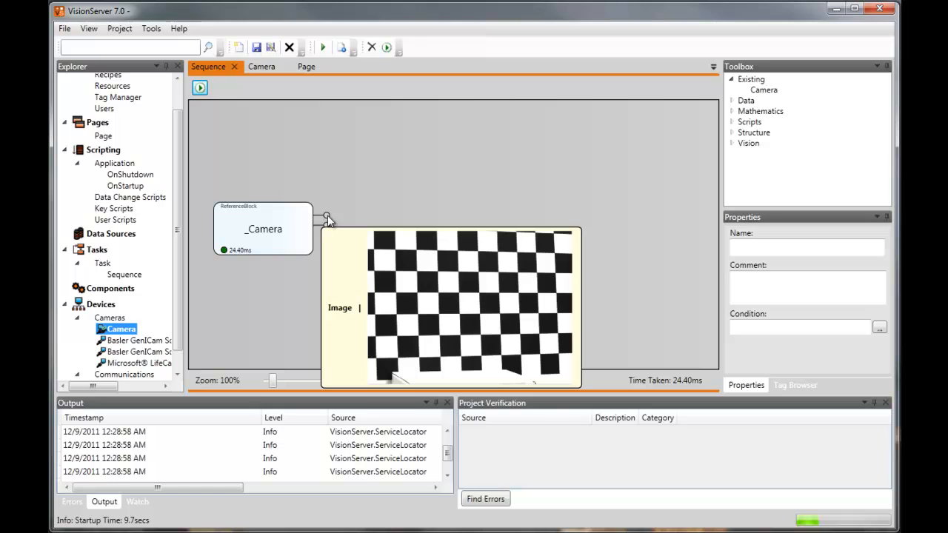
click(331, 197)
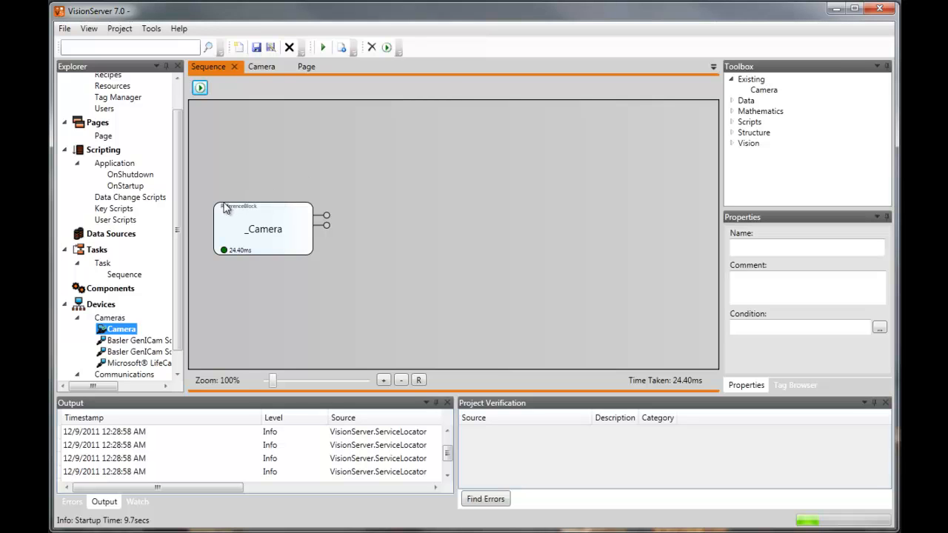
- Open the Tag Manager and set a new tag's selected path to [Camera]UserOutputValueAll
drag(180, 220, 180, 176)
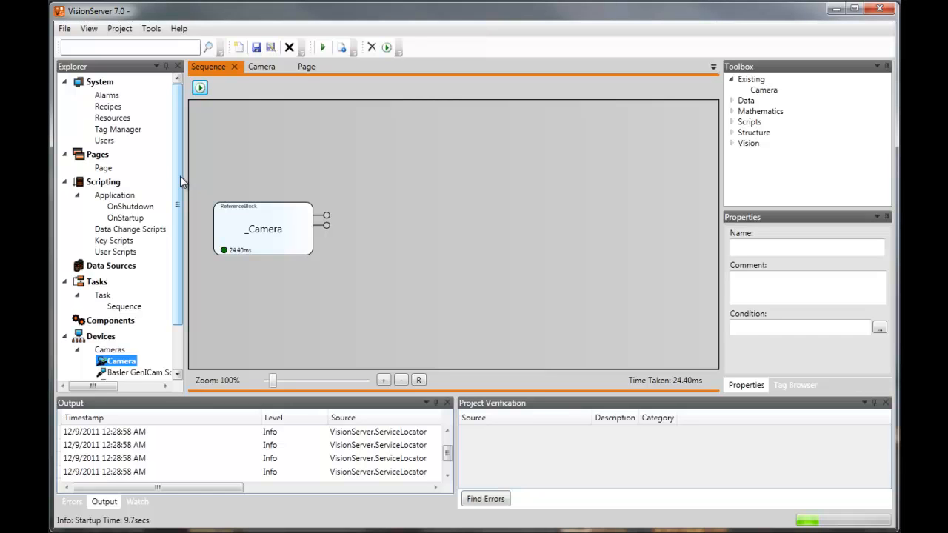
double_click(126, 132)
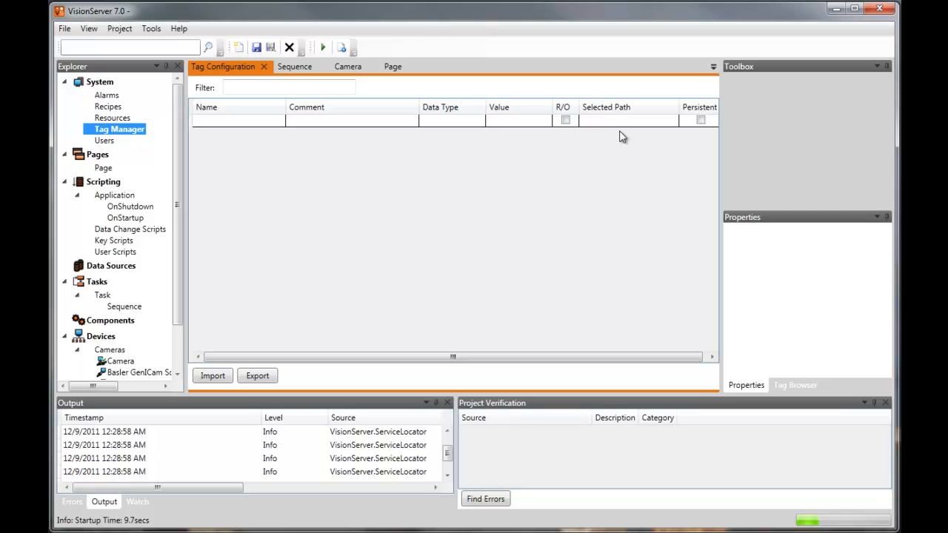
click(615, 121)
click(615, 121)
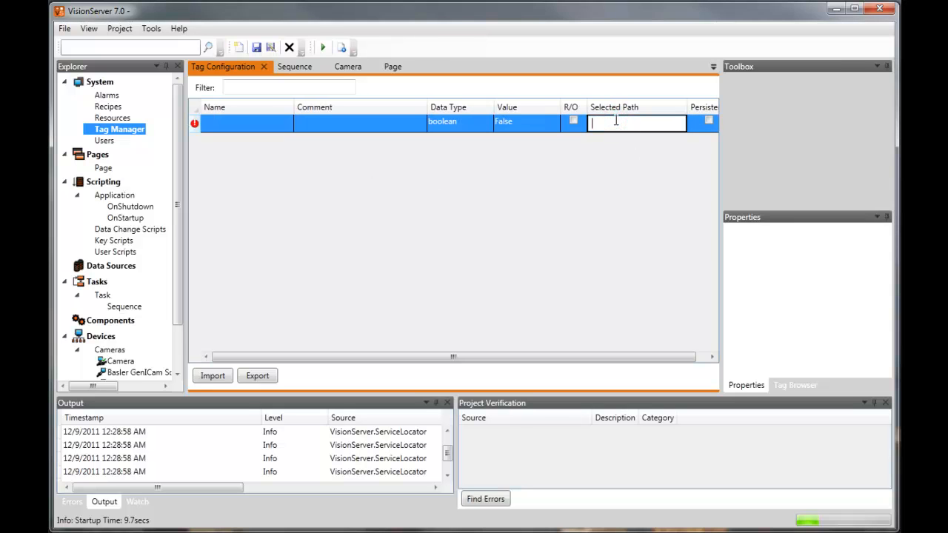
text([)
key(Down)
key(Down)
key(Down)
key(Down)
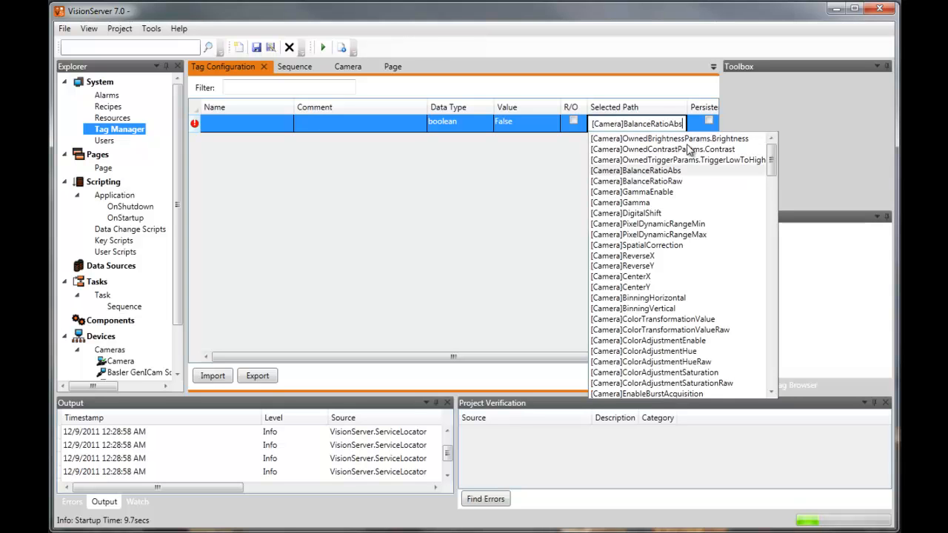
drag(770, 159, 770, 211)
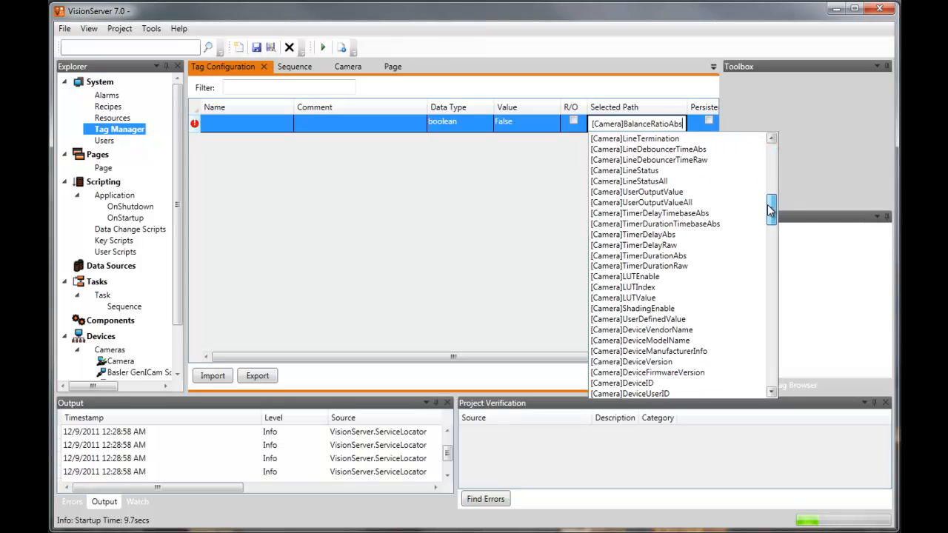
click(666, 203)
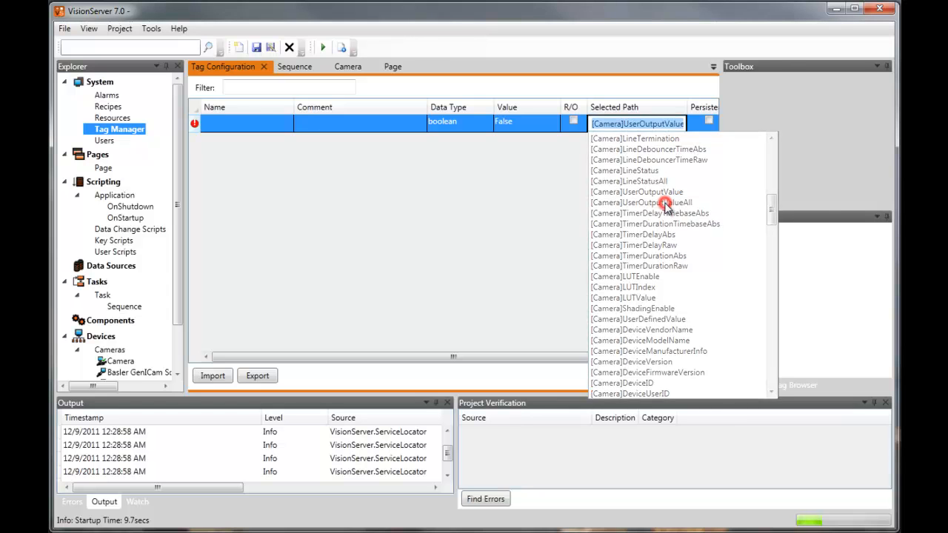
click(534, 152)
- Set the new tag's data type to Integer, name it OutputValueAll, and select it to view its update rate
click(454, 122)
click(453, 123)
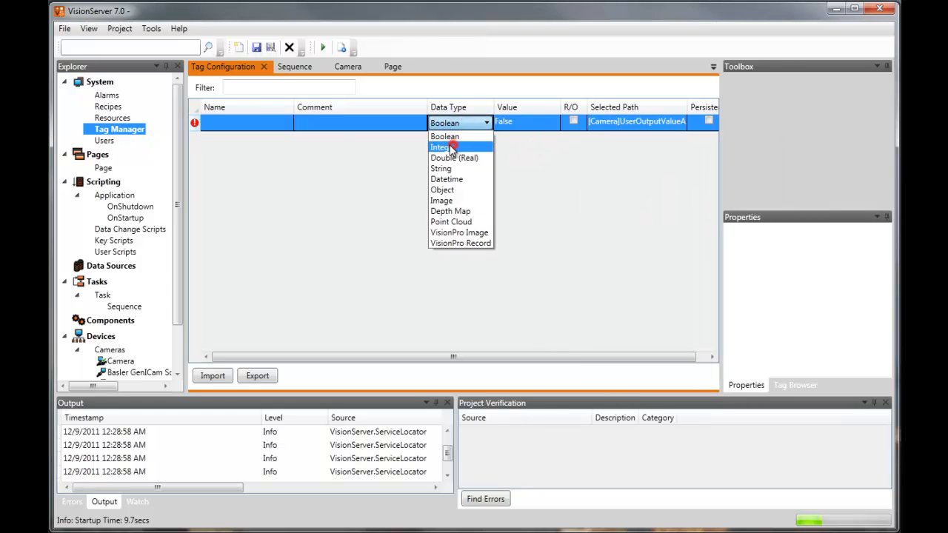
click(451, 147)
click(264, 123)
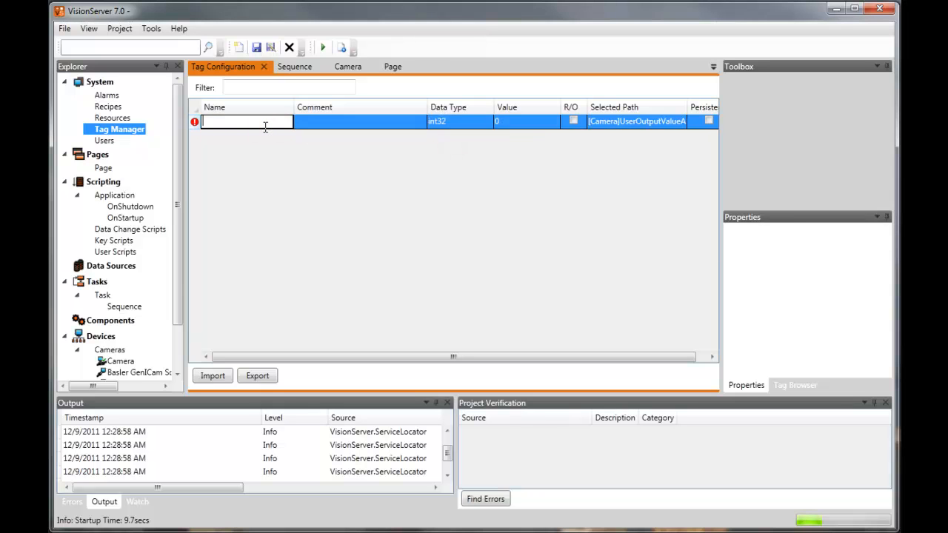
text(OutputValueAll)
key(Return)
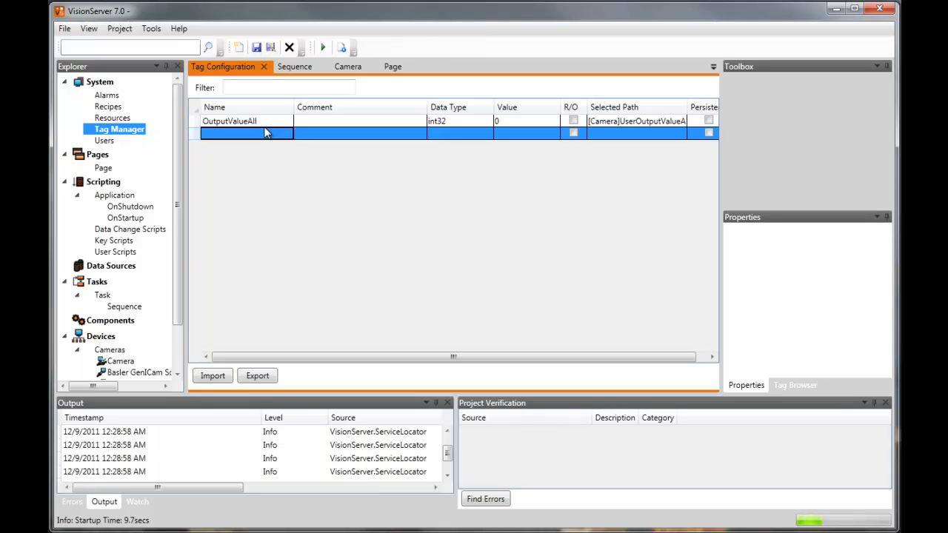
click(267, 124)
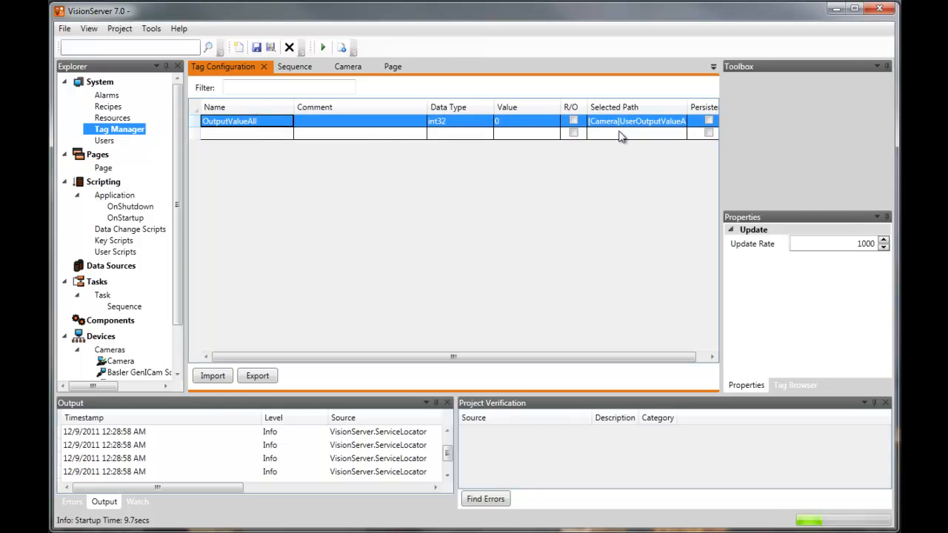
click(841, 244)
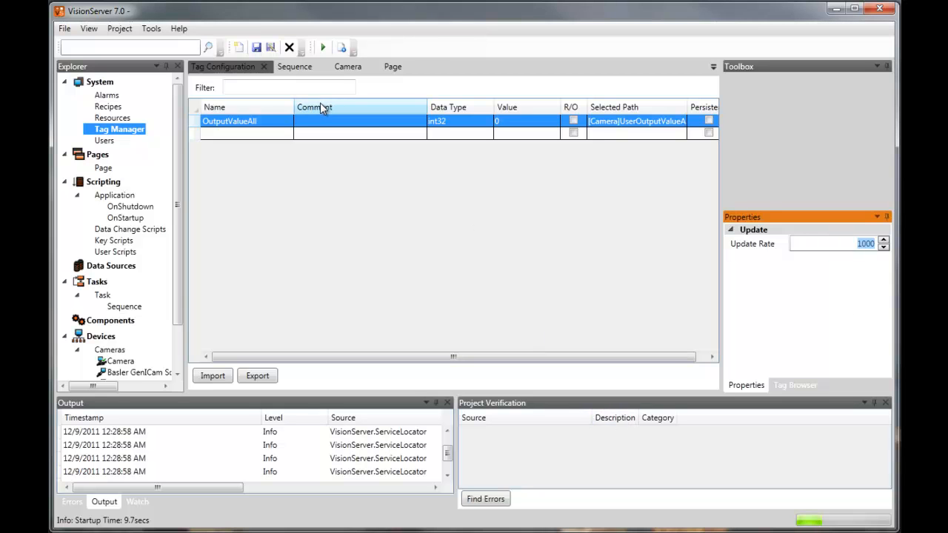
- Add a VisionPro Tool Block beside the camera block in the sequence and connect the camera's image output to its input
click(295, 67)
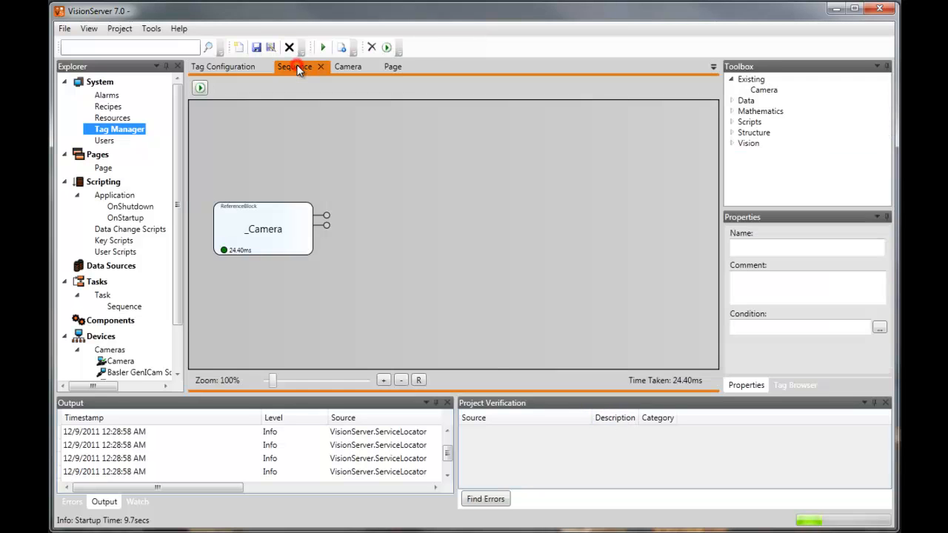
click(731, 144)
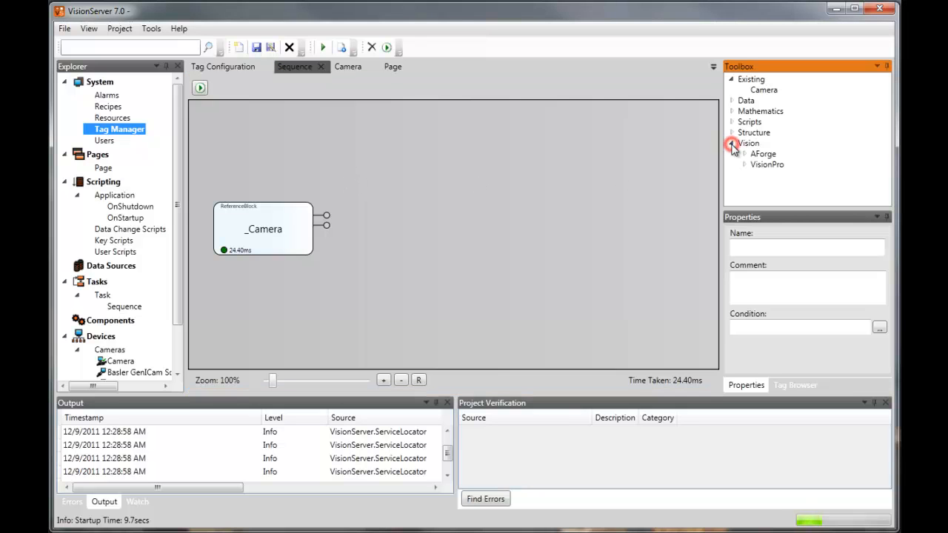
click(744, 165)
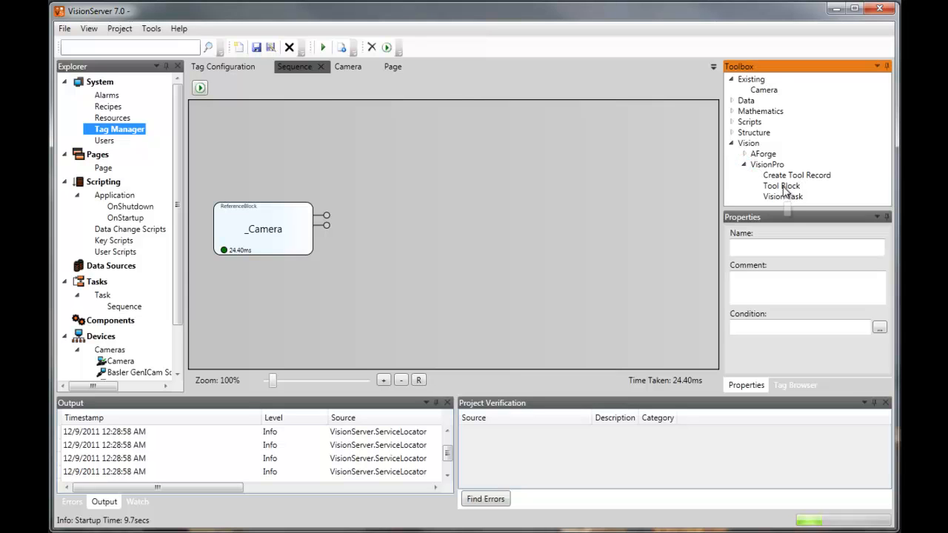
click(780, 185)
click(792, 176)
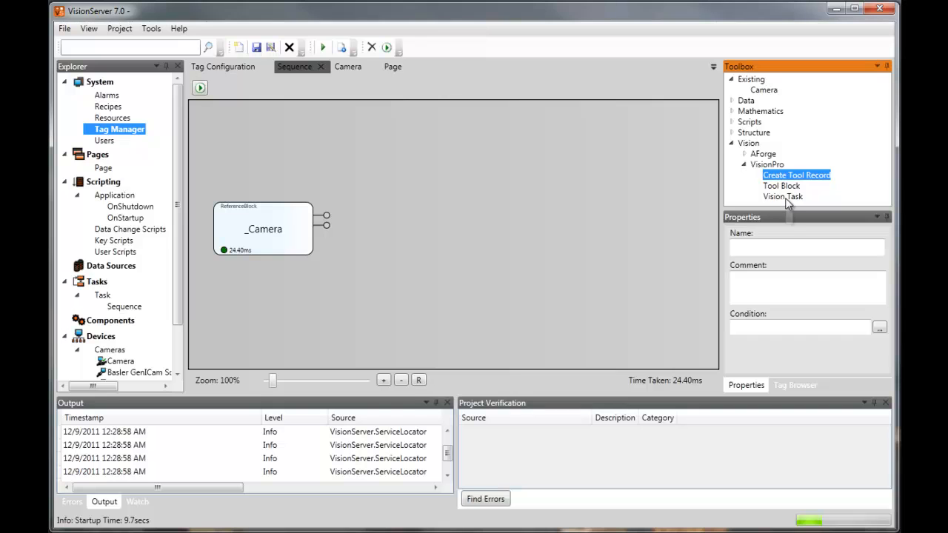
click(785, 197)
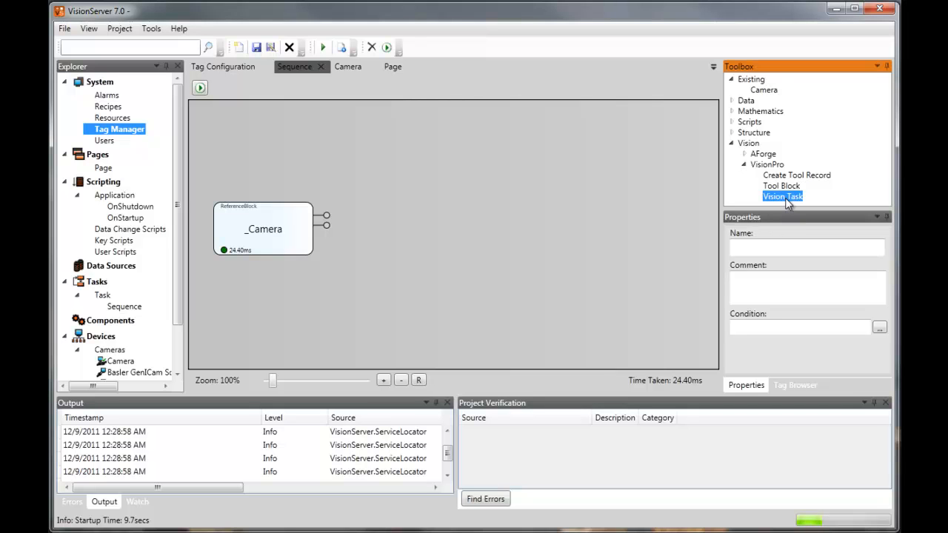
drag(785, 192, 433, 231)
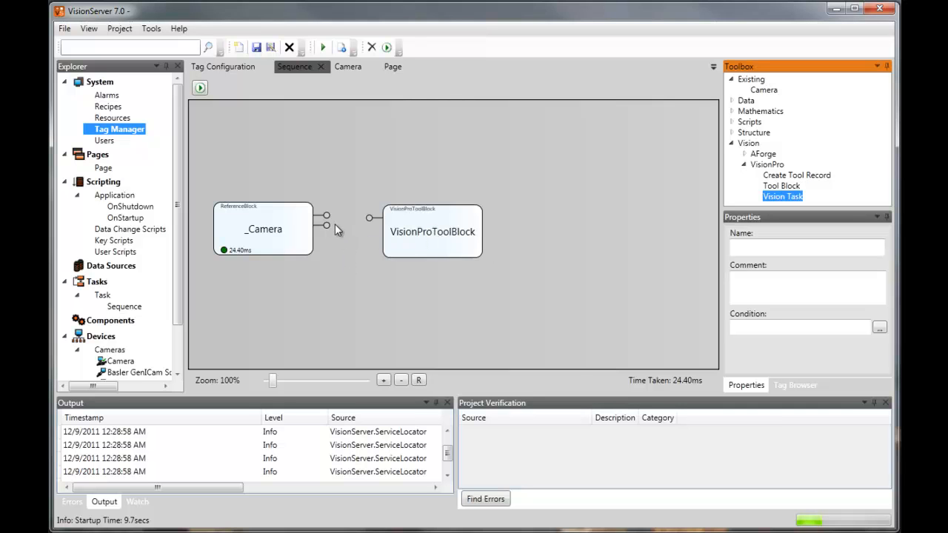
drag(328, 217, 369, 218)
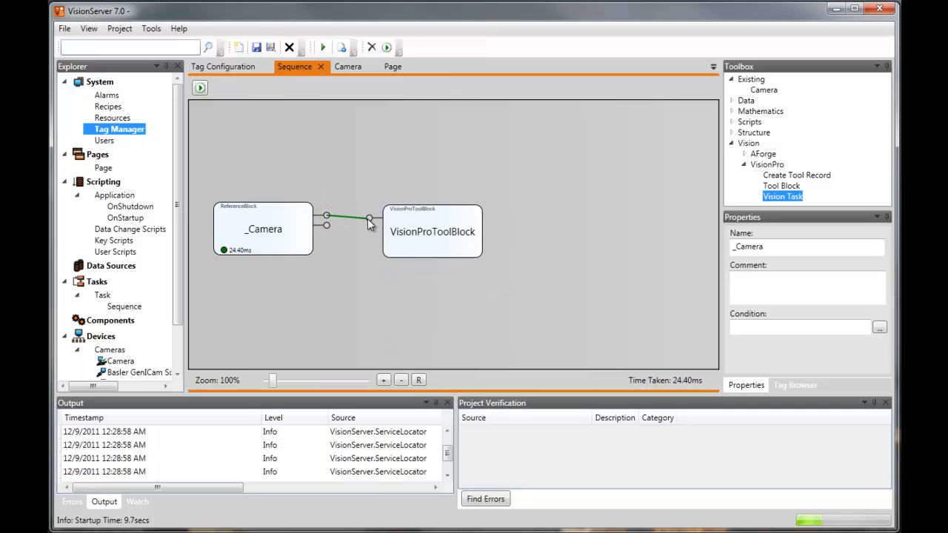
drag(421, 235, 467, 243)
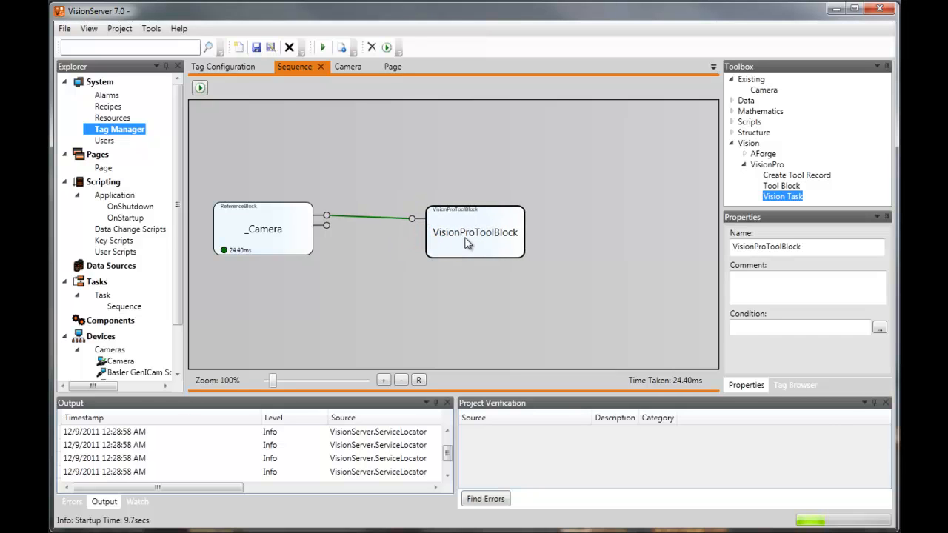
- Rename the new VisionPro tool block as Calibration
right_click(467, 243)
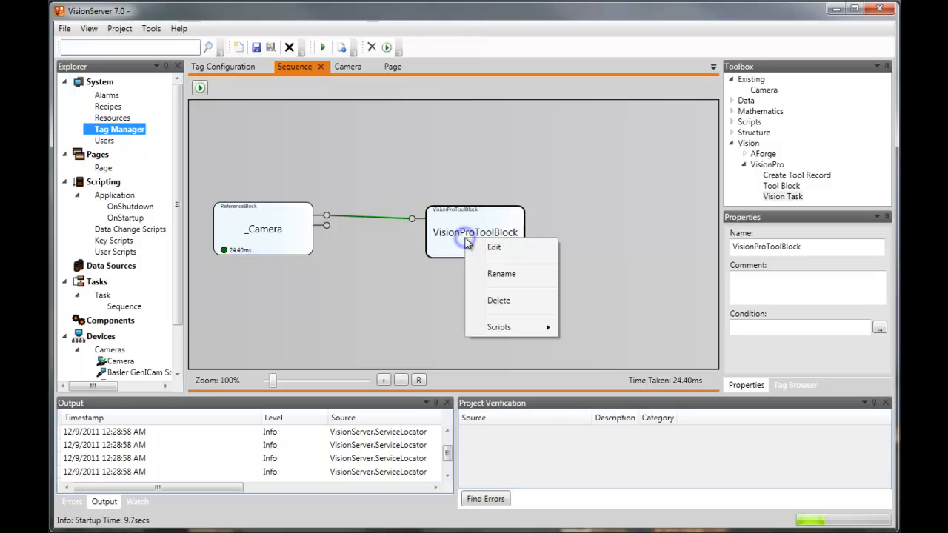
click(502, 274)
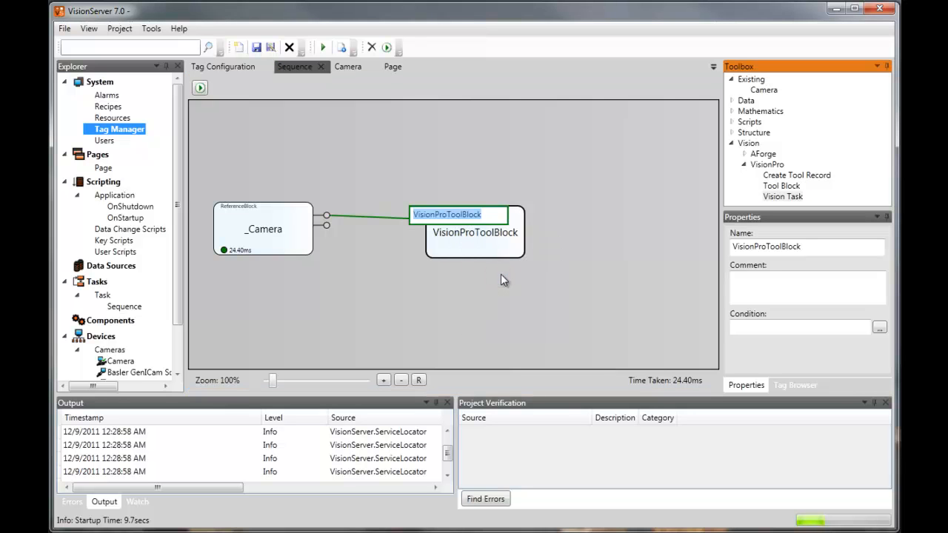
text(Calibration)
key(Return)
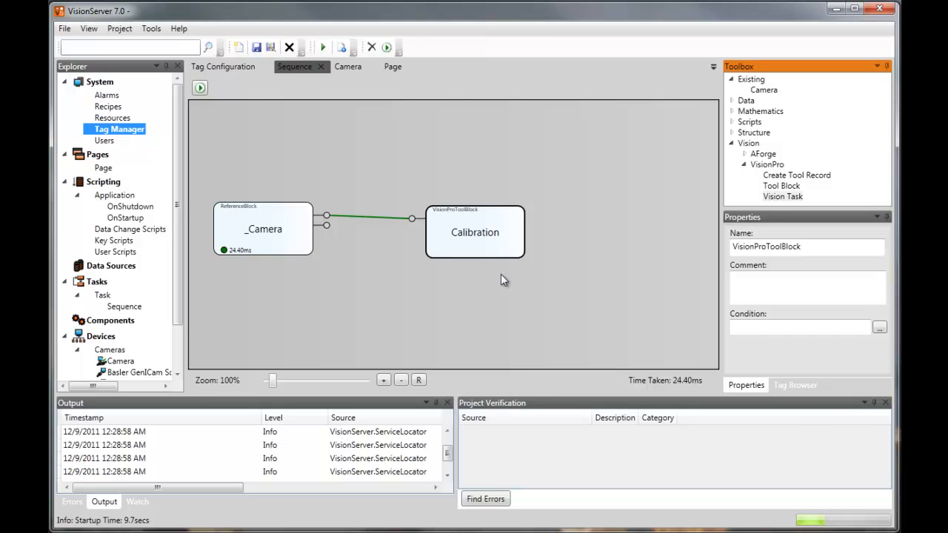
click(479, 237)
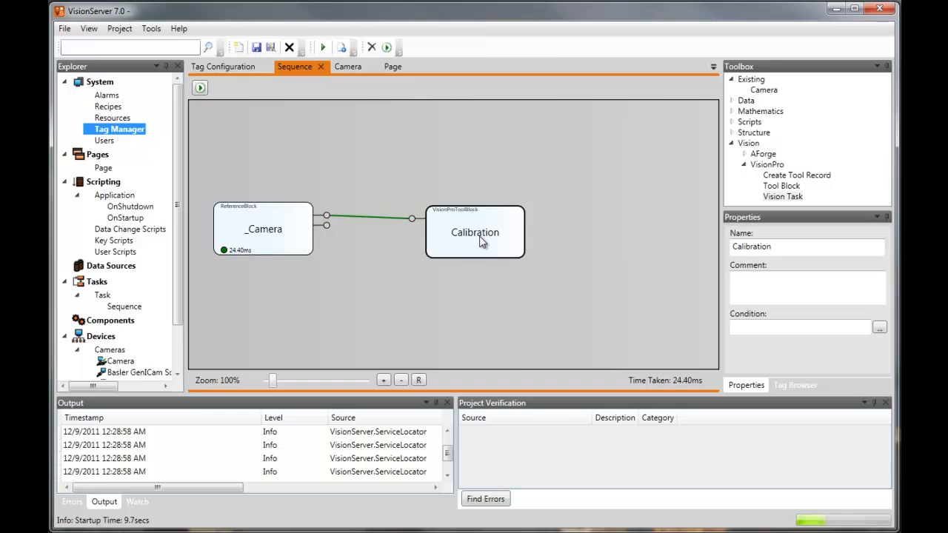
- Add a CogCalibCheckerboardTool inside the Calibration block and link its OutputImage to the block's outputs
double_click(479, 238)
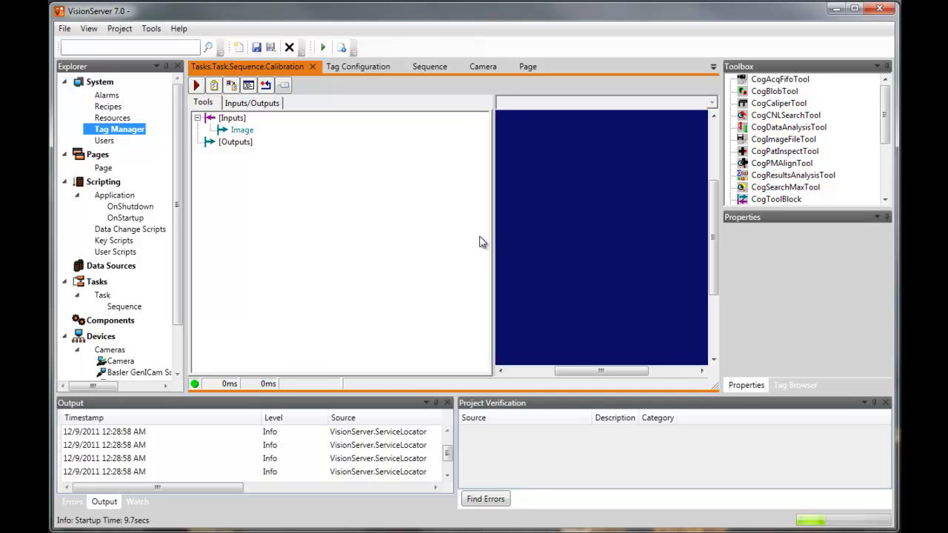
drag(884, 132, 885, 161)
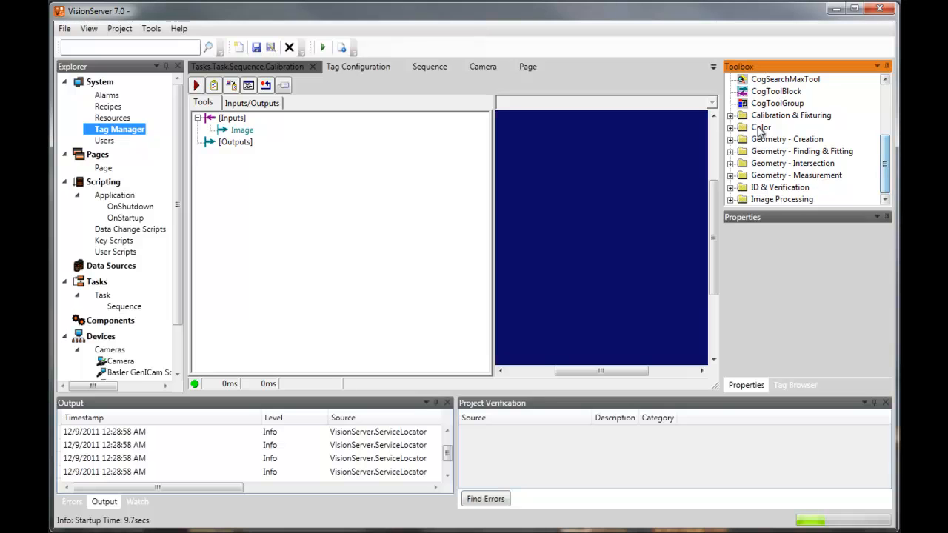
click(730, 118)
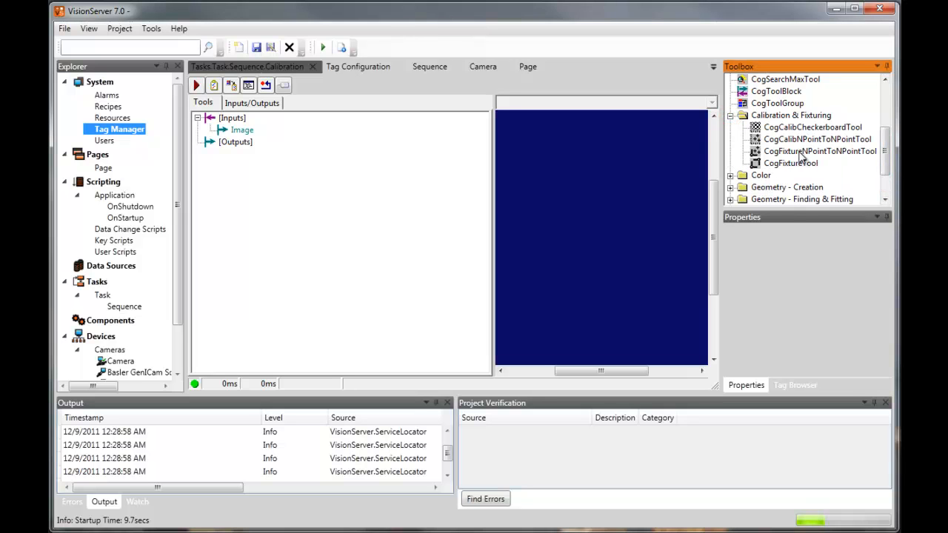
click(814, 131)
drag(814, 130, 248, 157)
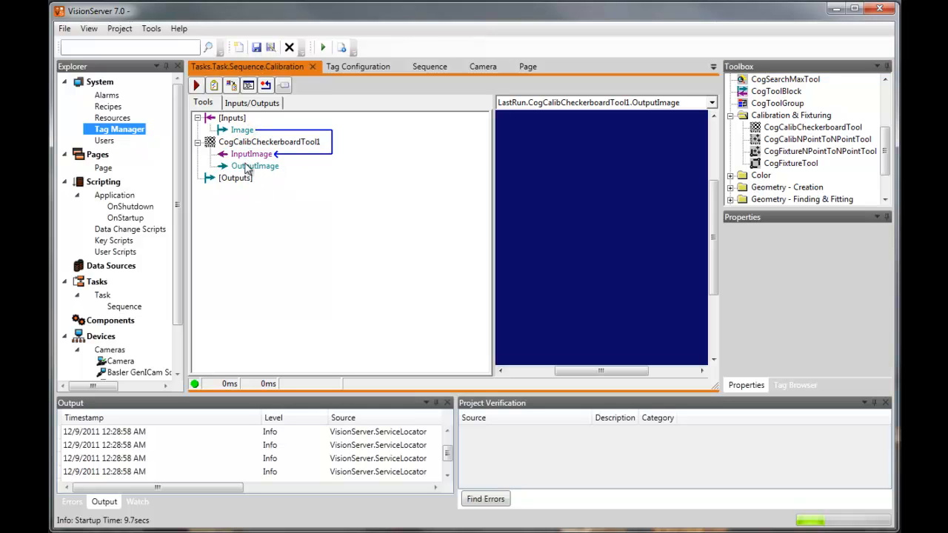
drag(255, 167, 248, 184)
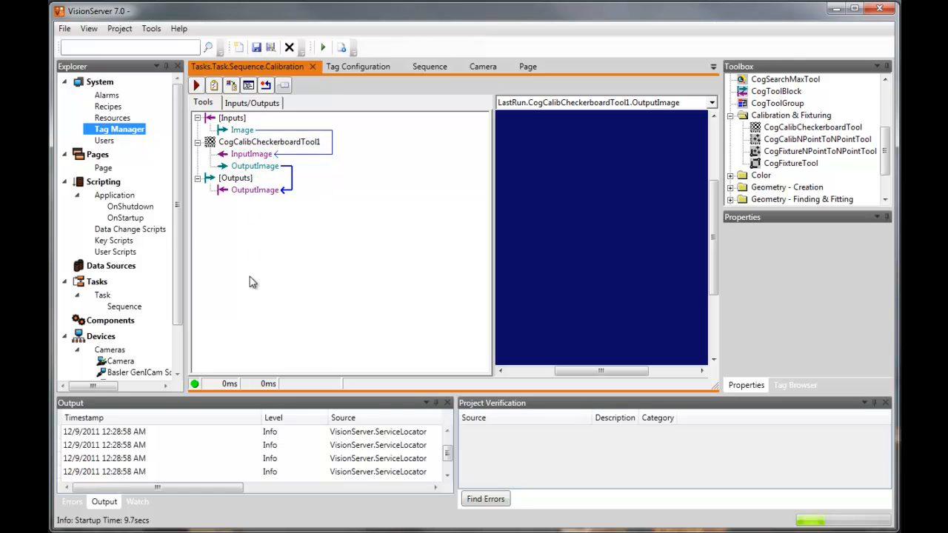
click(255, 191)
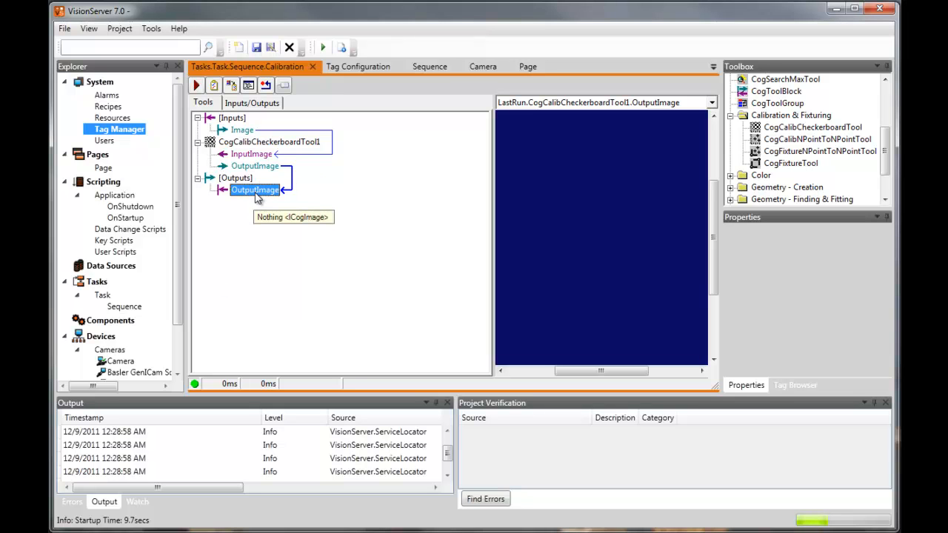
- Run the sequence once and grab the calibration image in the Calibration block's checkerboard tool
click(420, 68)
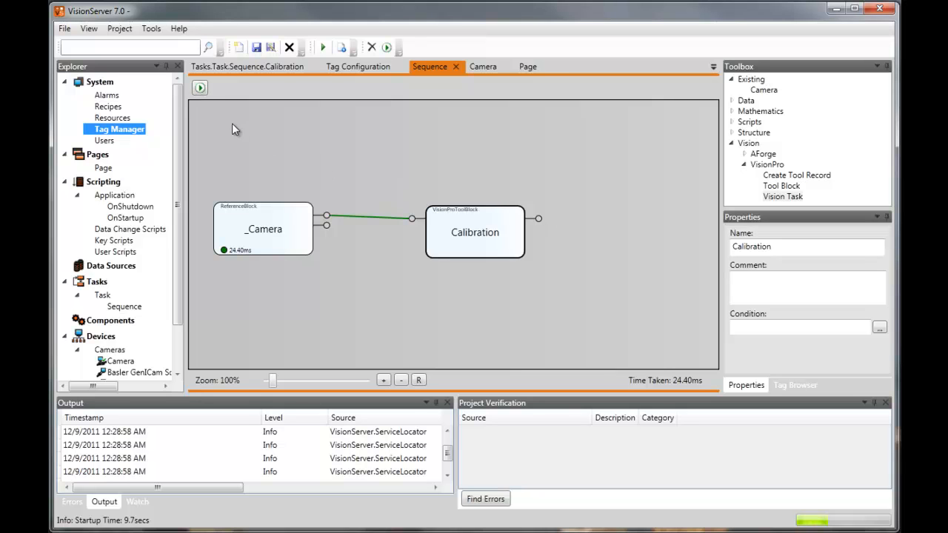
click(200, 88)
double_click(456, 230)
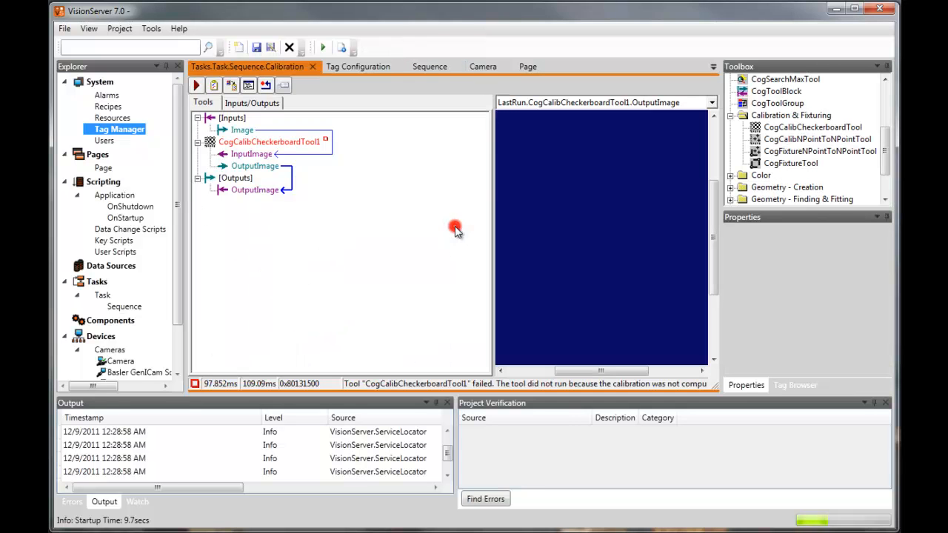
double_click(288, 150)
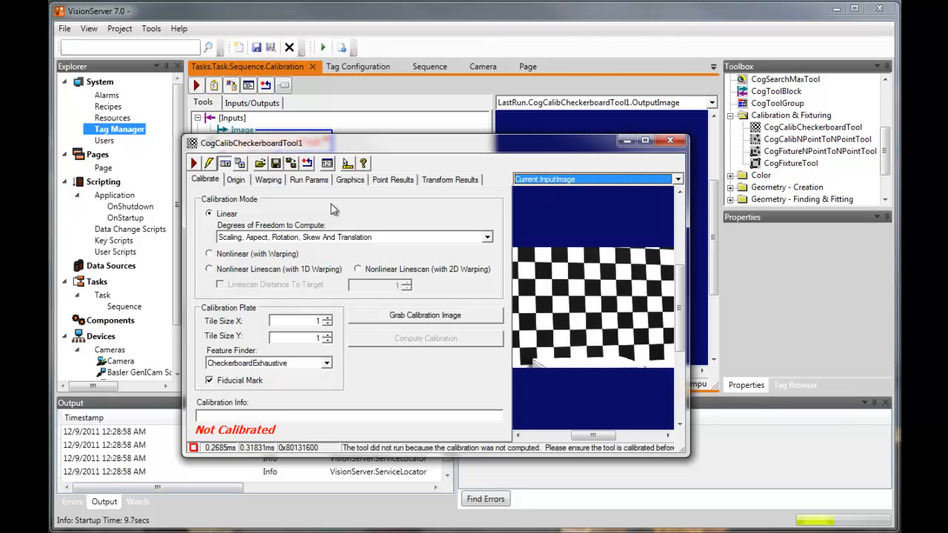
click(399, 317)
- Compute the checkerboard calibration with tile size X and Y of 50, no fiducial mark, and Nonlinear (with Warping) mode
click(300, 321)
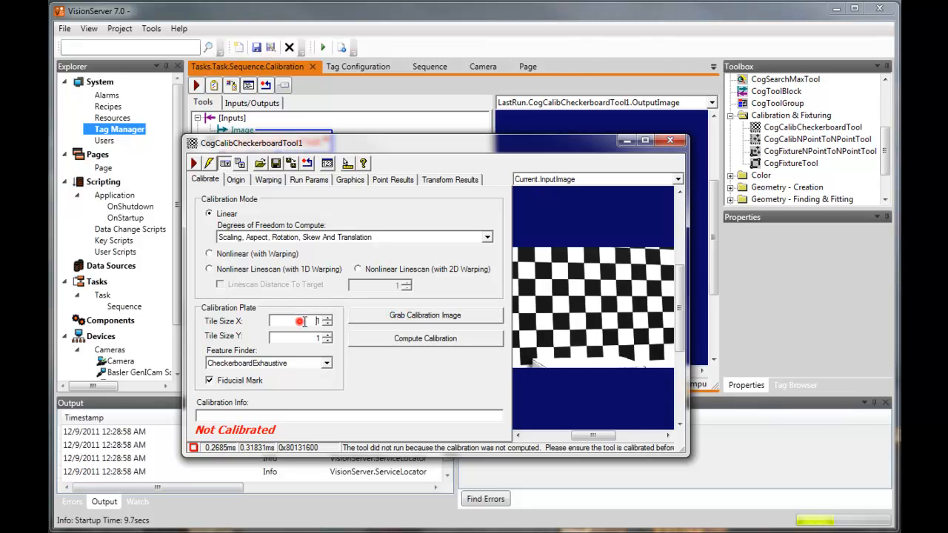
text(50)
double_click(306, 338)
text(50)
click(302, 322)
click(209, 380)
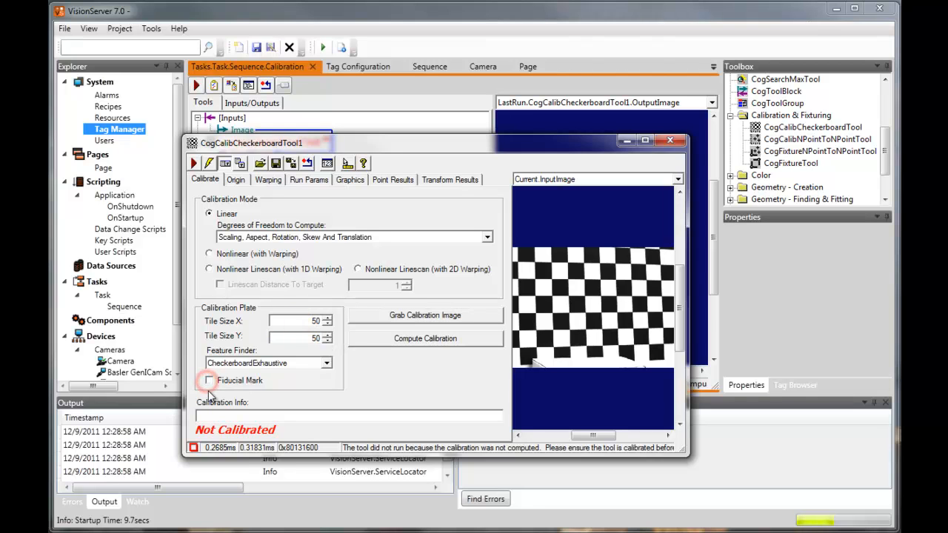
click(211, 255)
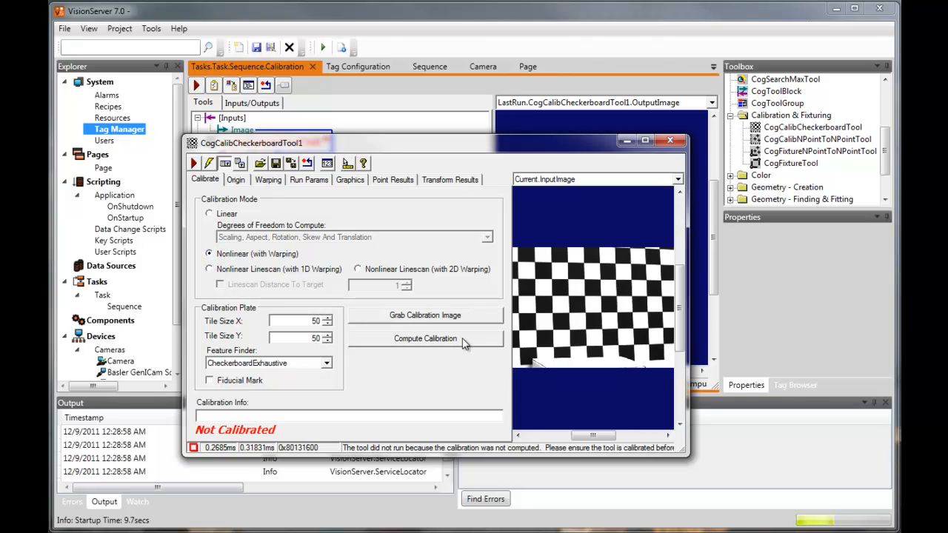
click(440, 345)
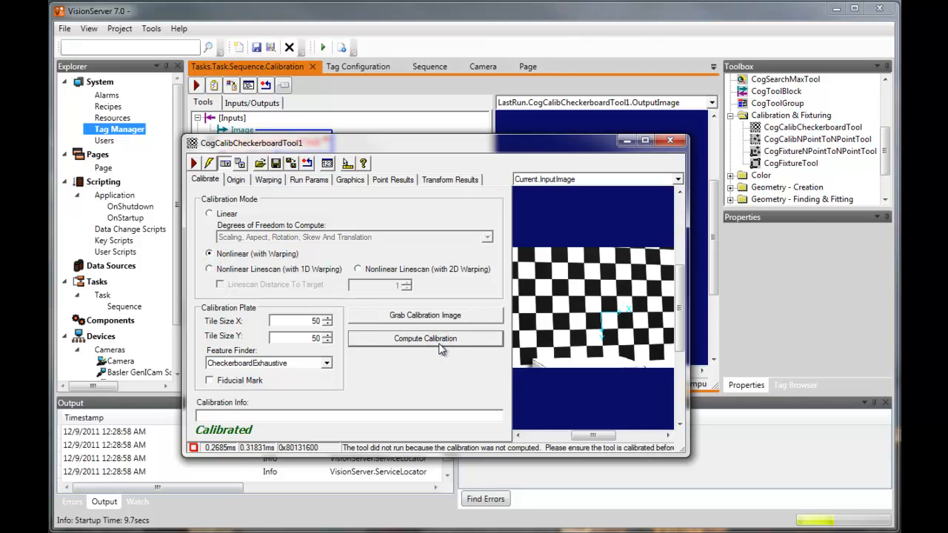
- Run the checkerboard tool, view its LastRun.OutputImage, and close the tool's window
click(194, 164)
click(532, 179)
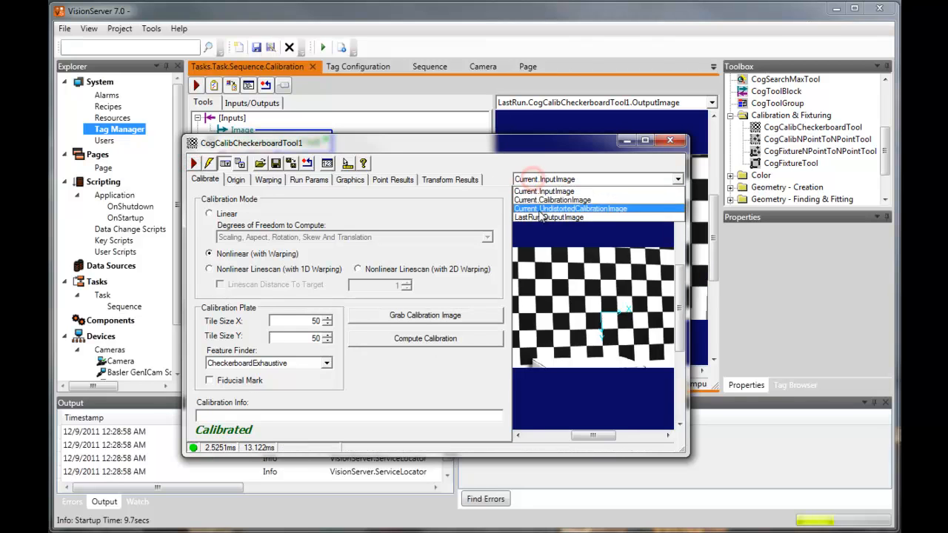
click(539, 219)
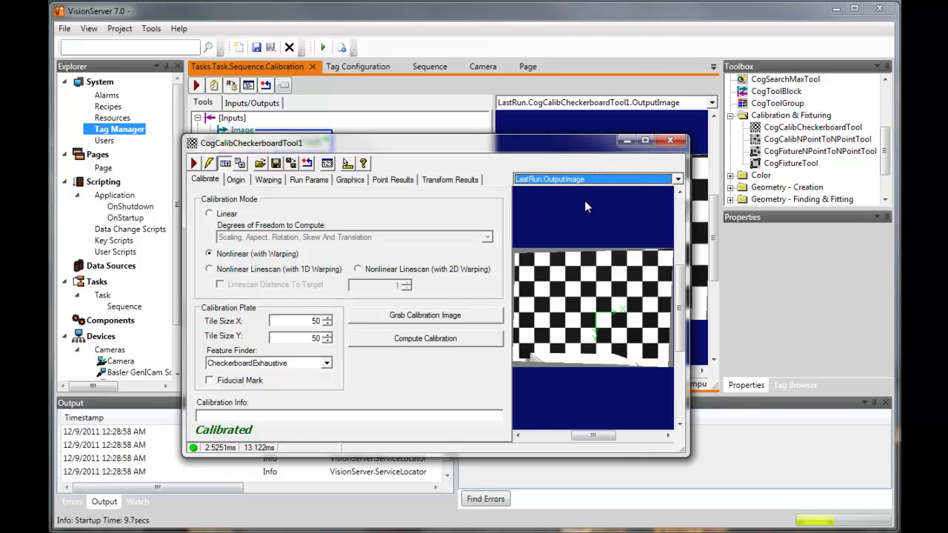
click(666, 141)
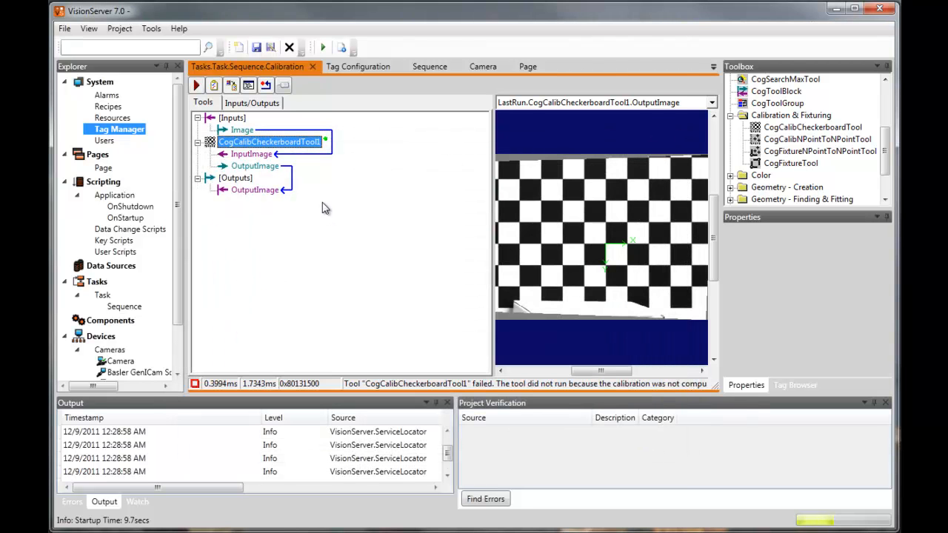
- Close the Calibration editor, run the sequence once, and preview the Calibration block's output image
click(312, 67)
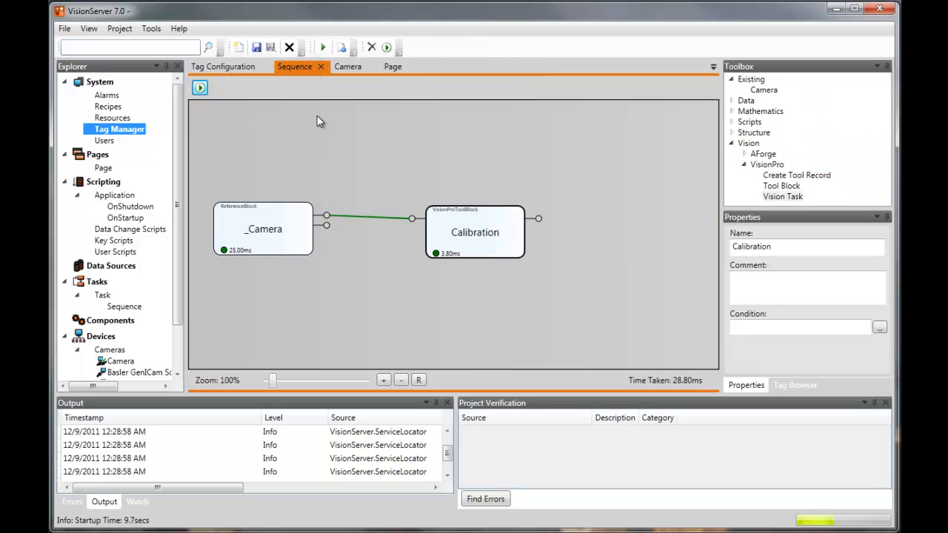
mouse_move(329, 222)
click(383, 183)
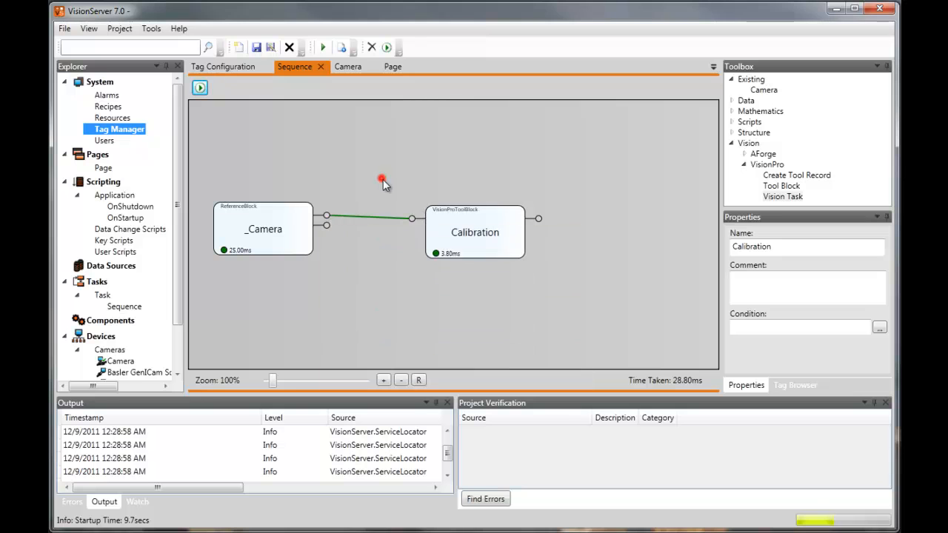
click(442, 171)
mouse_move(538, 219)
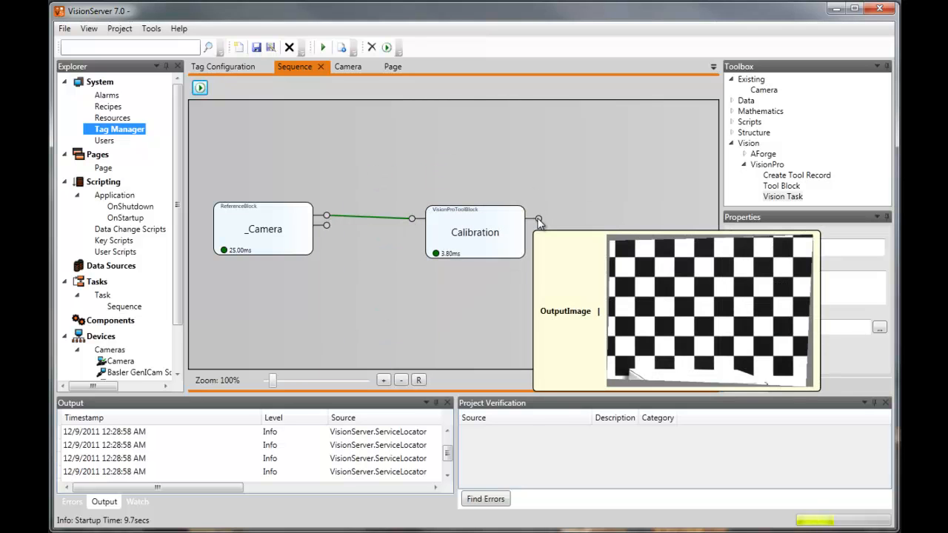
click(548, 190)
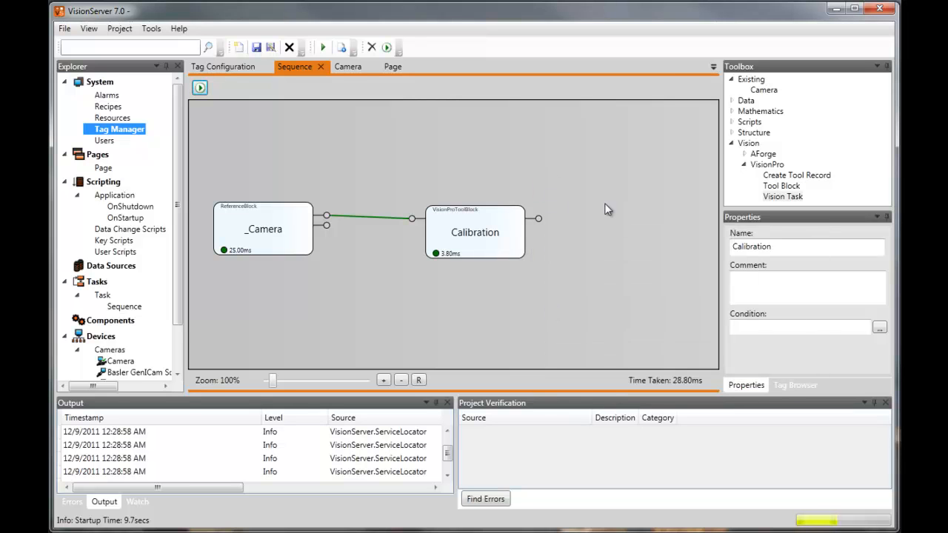
- Add a second VisionPro Tool Block after Calibration and connect Calibration's image output to its input
drag(784, 193, 655, 245)
drag(611, 309, 497, 306)
drag(511, 244, 567, 249)
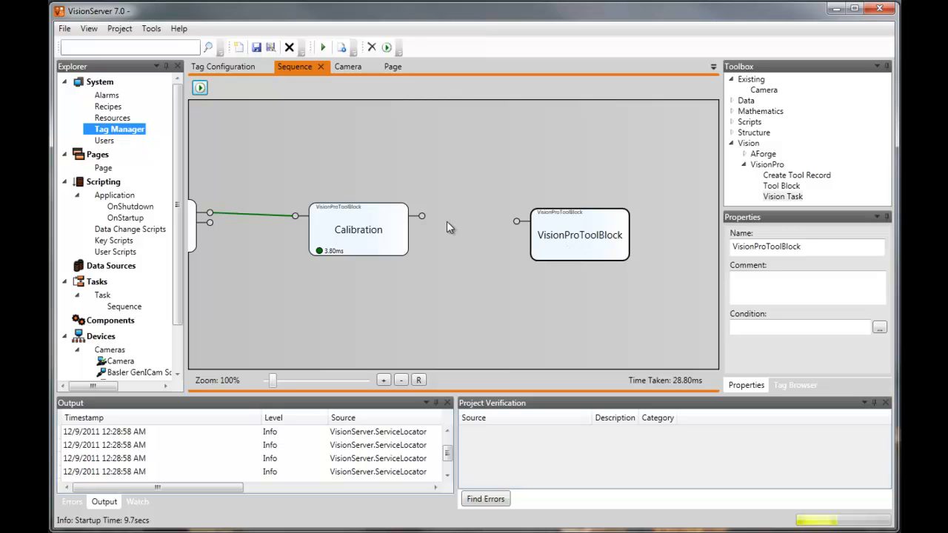
drag(421, 216, 516, 221)
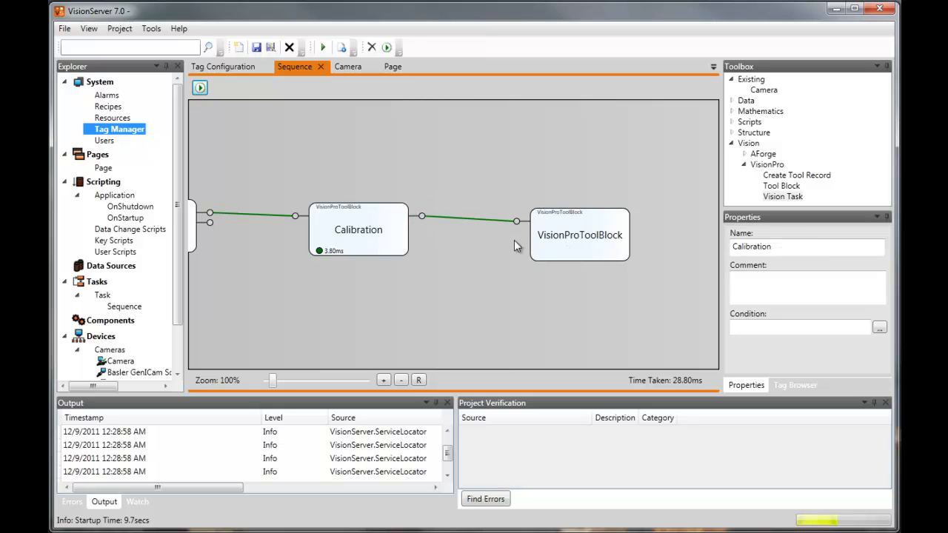
- Rename the second VisionPro tool block as FindPart
right_click(576, 236)
click(598, 272)
text(FindPart)
key(Return)
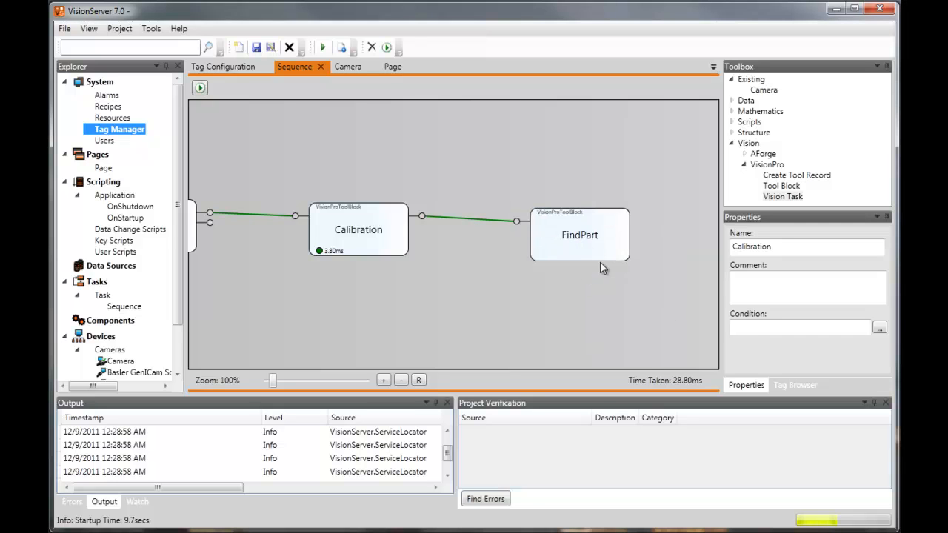
- Run the sequence once to feed FindPart the calibrated image, and open the FindPart block for editing
click(200, 88)
mouse_move(516, 222)
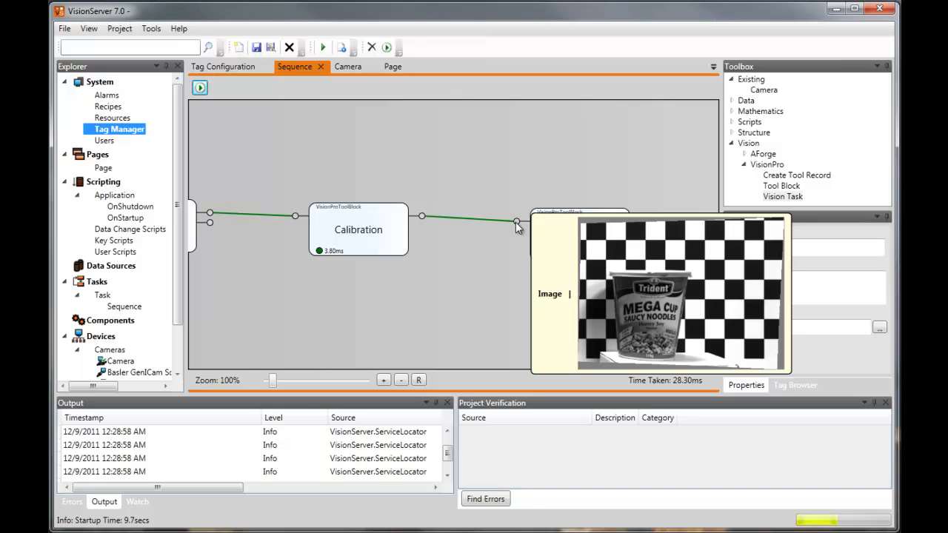
double_click(568, 237)
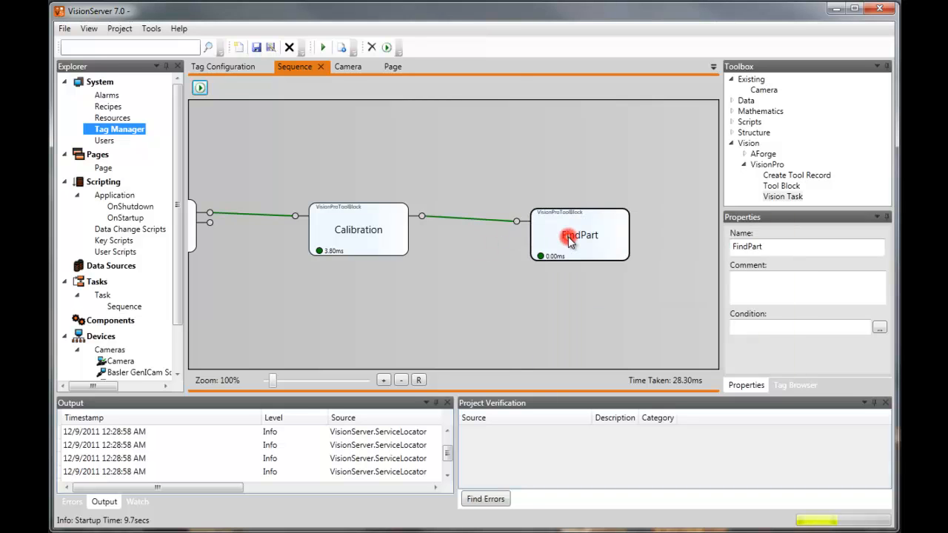
- Add a CogPMAlignTool to FindPart with its InputImage linked to the block's Image input, and open the tool
drag(884, 170, 871, 115)
drag(789, 165, 247, 153)
double_click(250, 142)
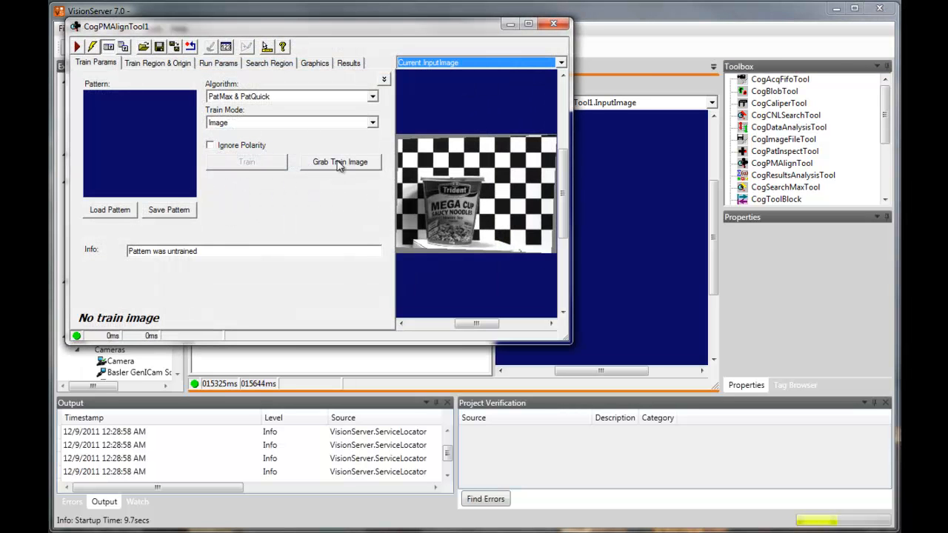
- Grab the train image, place the training region over the cup's MEGA CUP SAUCY NOODLES label, and train the pattern
click(339, 162)
click(429, 62)
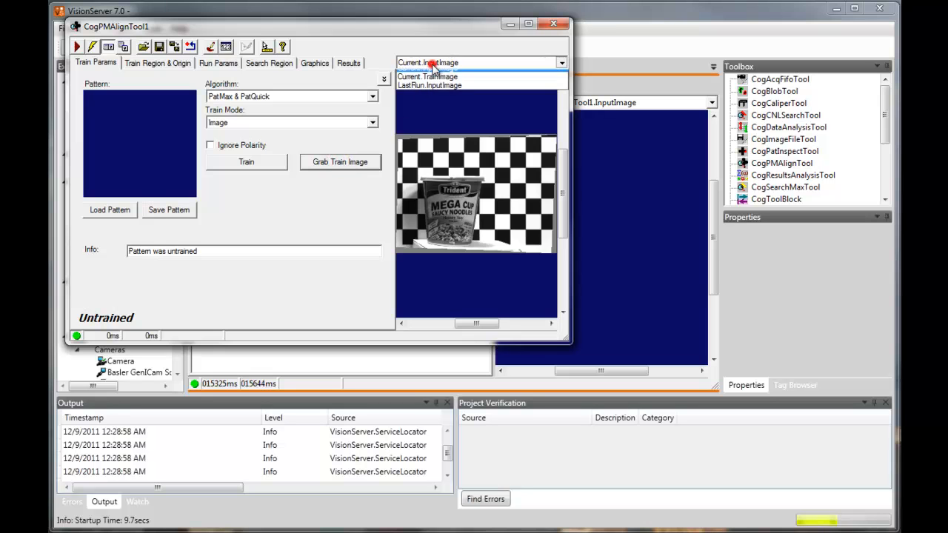
click(430, 81)
mouse_move(491, 204)
mouse_down()
mouse_move(432, 181)
mouse_move(434, 198)
mouse_move(484, 220)
mouse_move(457, 221)
mouse_up()
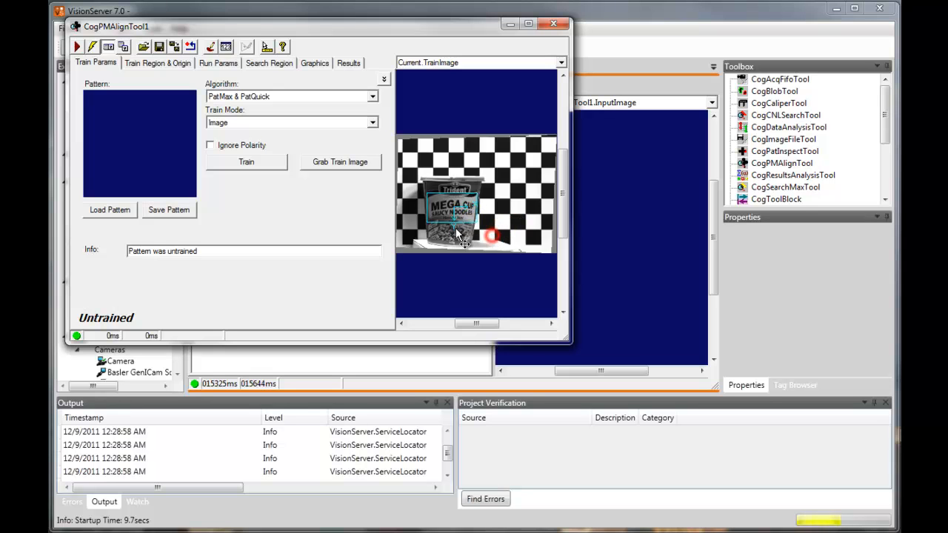
click(268, 167)
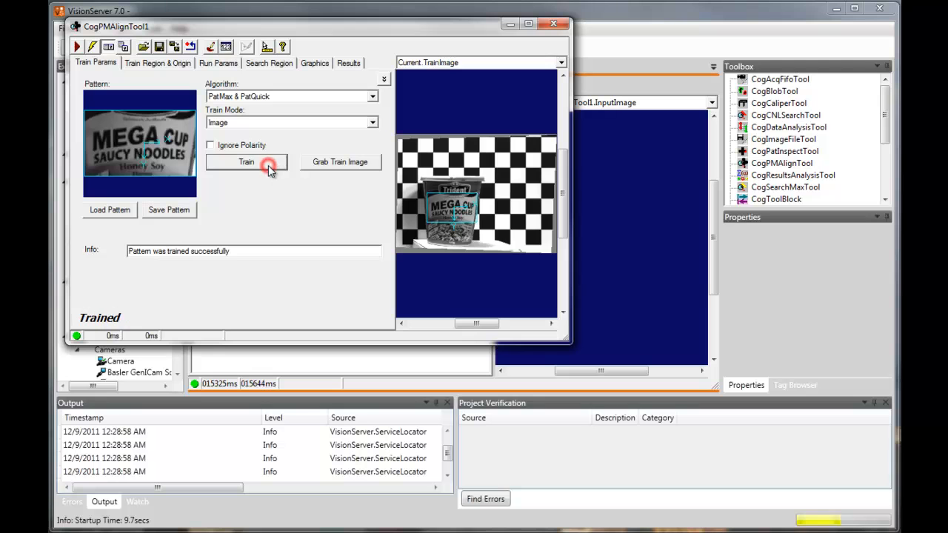
- Run the pattern alignment tool and view its LastRun.InputImage
click(78, 47)
click(411, 63)
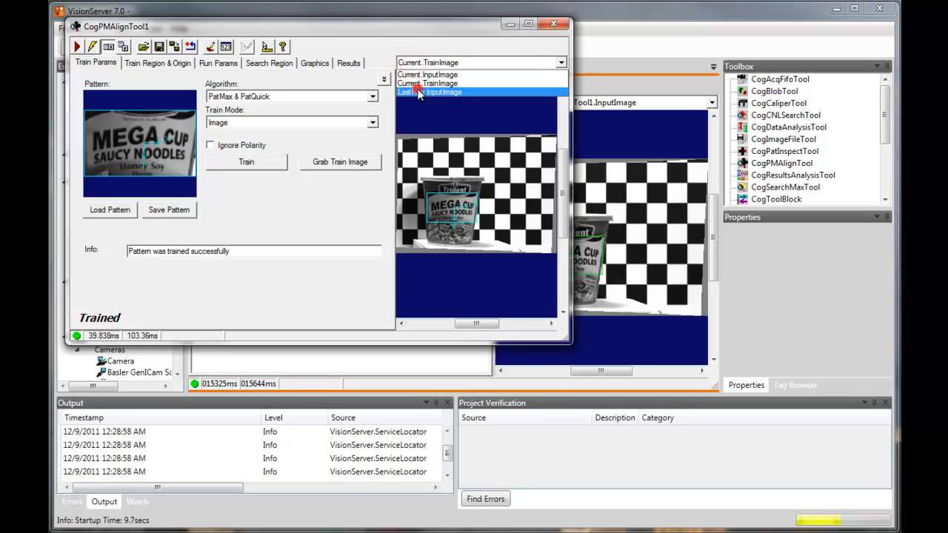
click(418, 91)
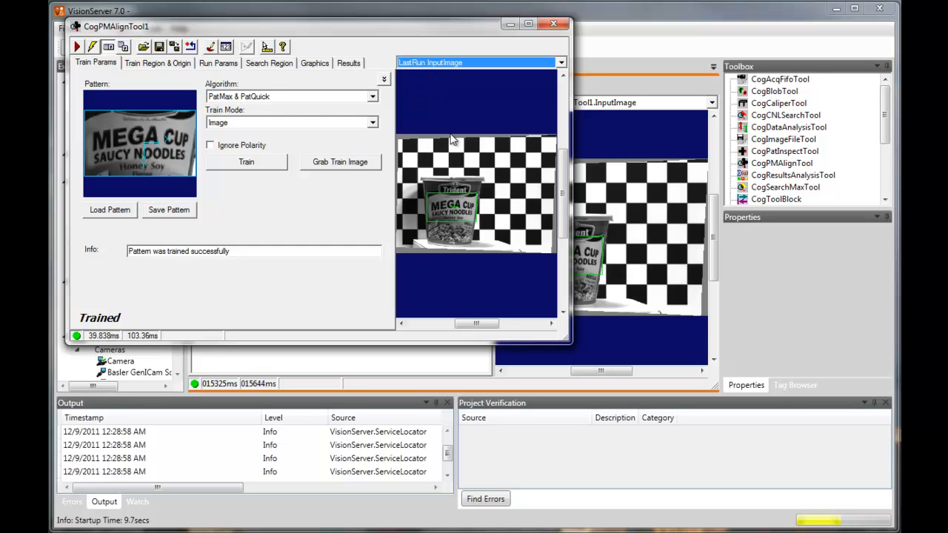
- Enable the angle zone from -45 to 45 deg in the alignment tool's run parameters and close the tool's window
click(221, 64)
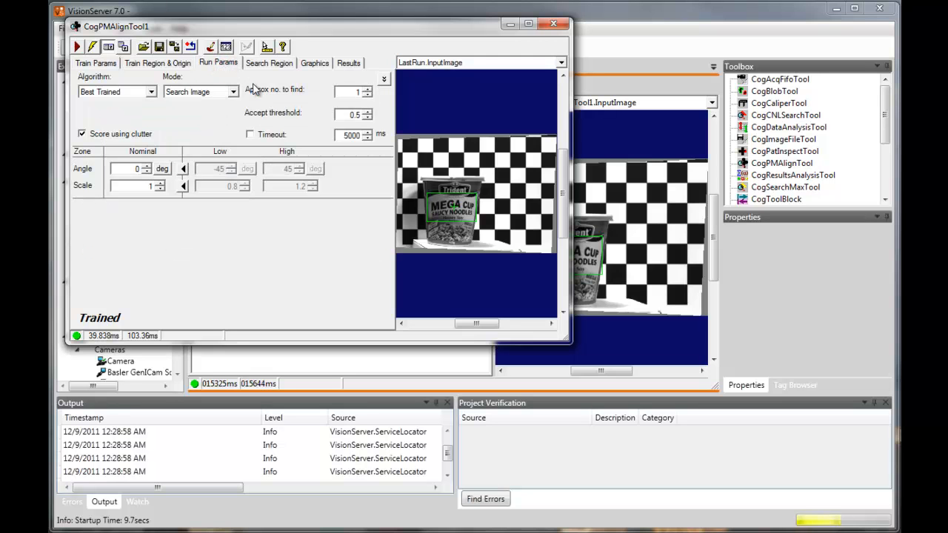
click(183, 168)
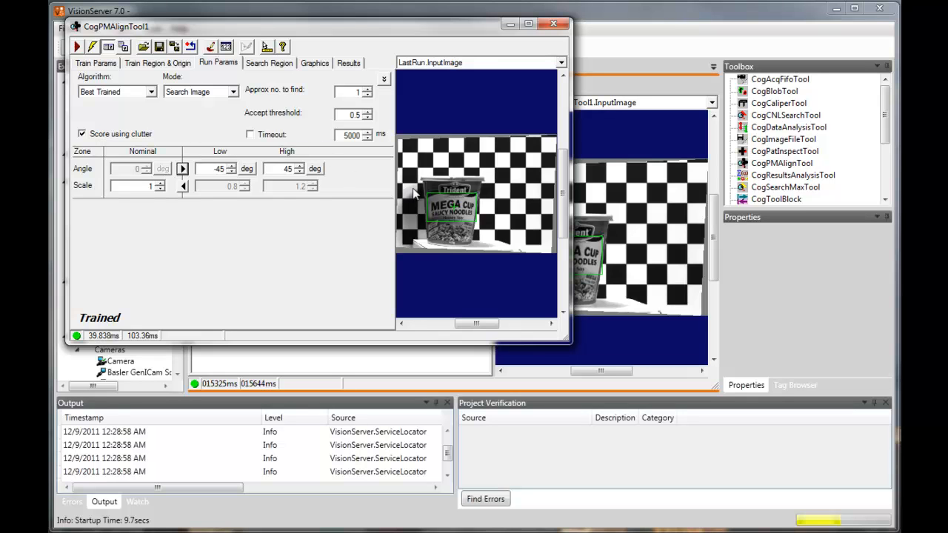
click(561, 27)
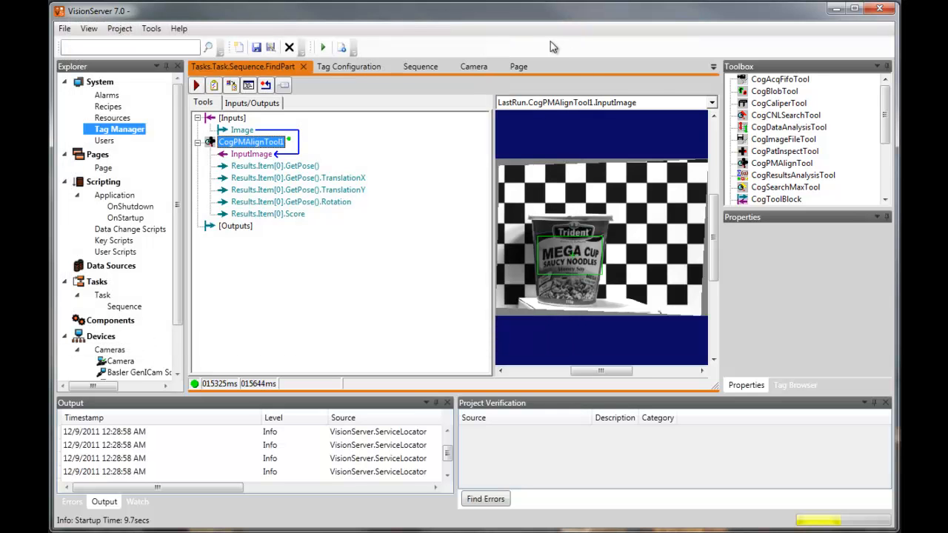
- Add a CogFixtureTool from Calibration & Fixturing after CogPMAlignTool1 in the FindPart block
click(884, 120)
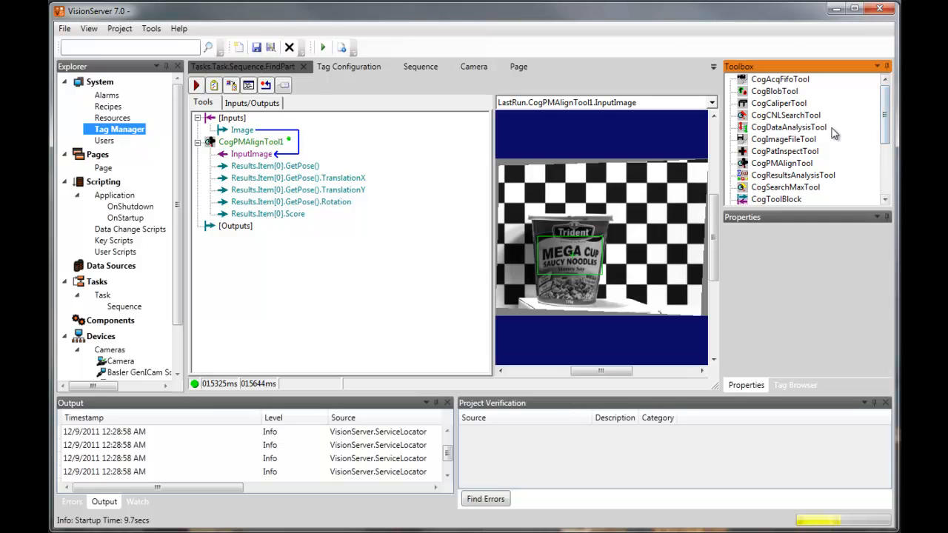
drag(884, 117, 885, 168)
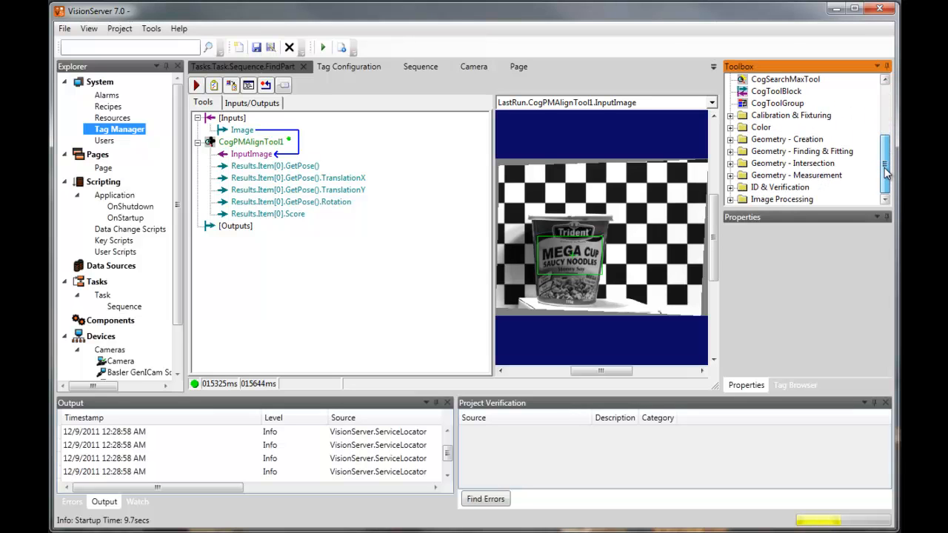
click(730, 115)
click(784, 163)
drag(784, 163, 257, 225)
- Link the alignment tool's GetPose() result to the fixture tool's UnfixturedFromFixturedTransform and the block's Image to the fixture's InputImage
click(300, 169)
drag(300, 168, 335, 250)
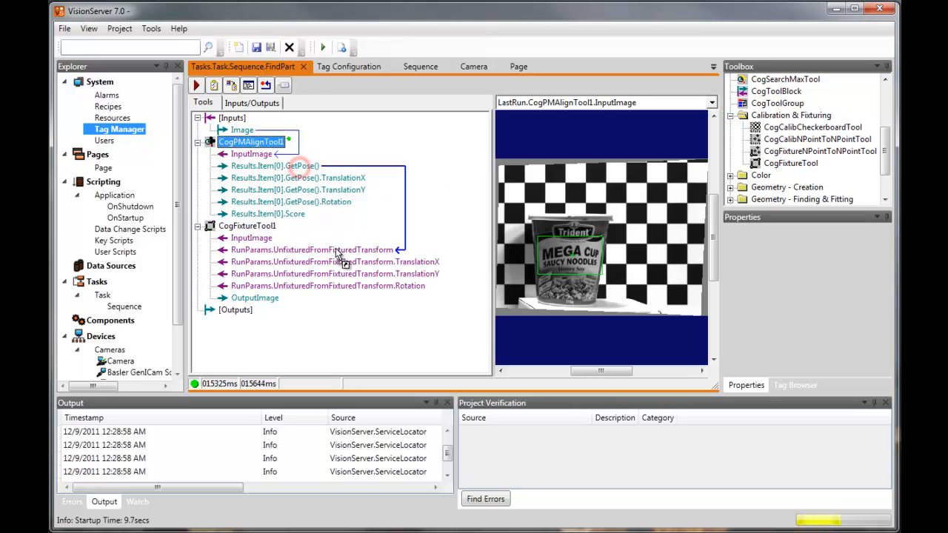
drag(242, 130, 251, 239)
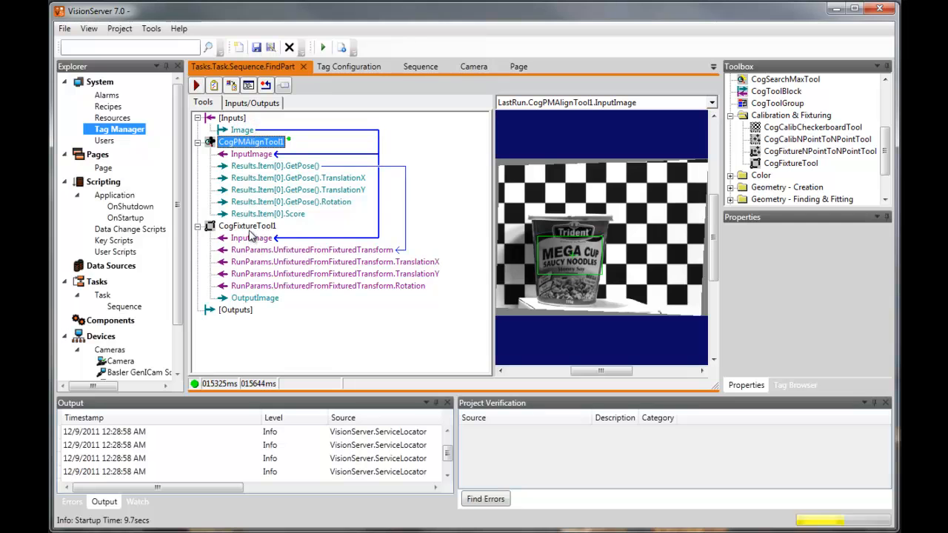
- Expose the fixture tool's OutputImage as an output of the FindPart block
click(248, 226)
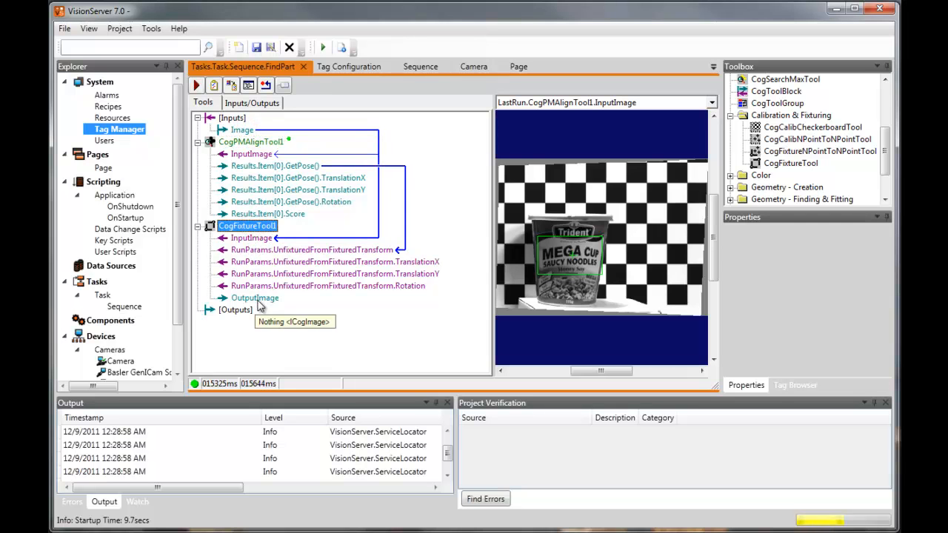
drag(255, 297, 245, 316)
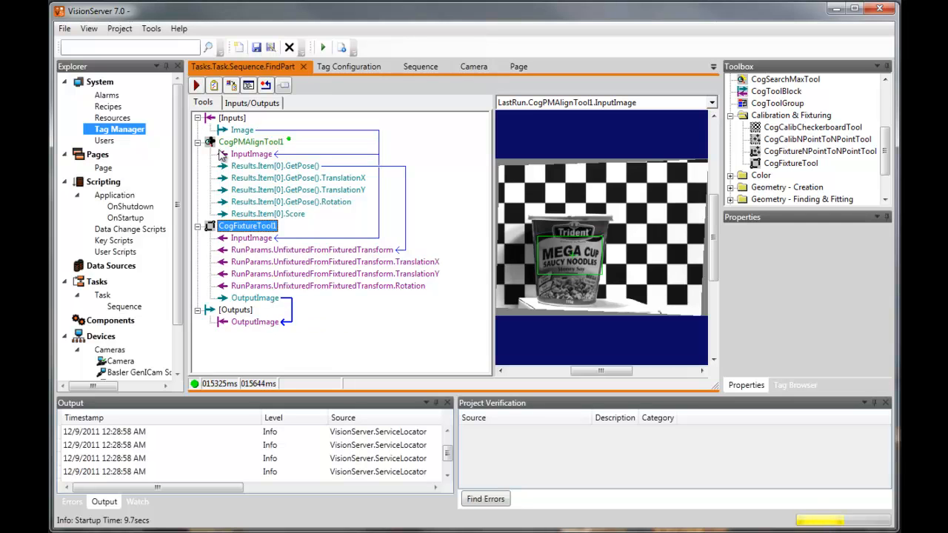
- Run the FindPart block, view LastRun.CogFixtureTool1.OutputImage, and close the block's editor
click(196, 85)
click(552, 102)
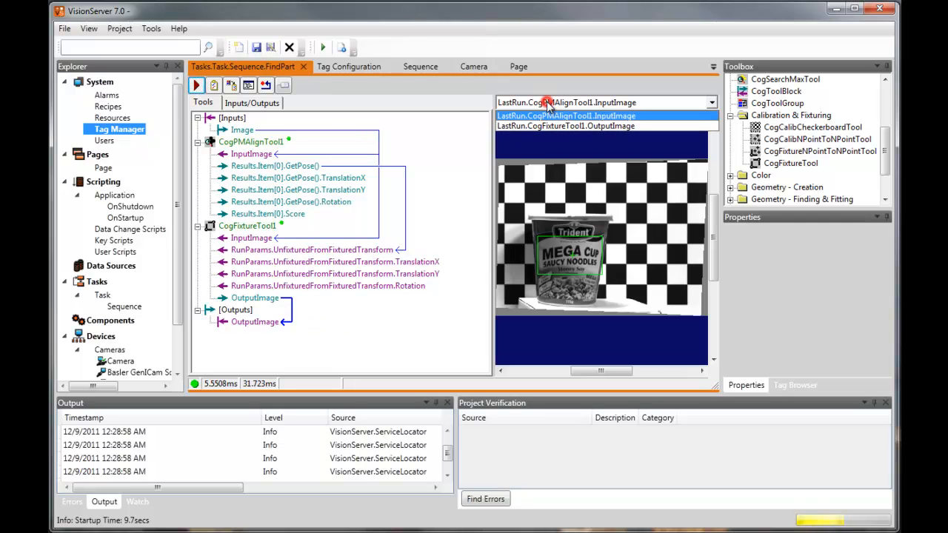
click(542, 121)
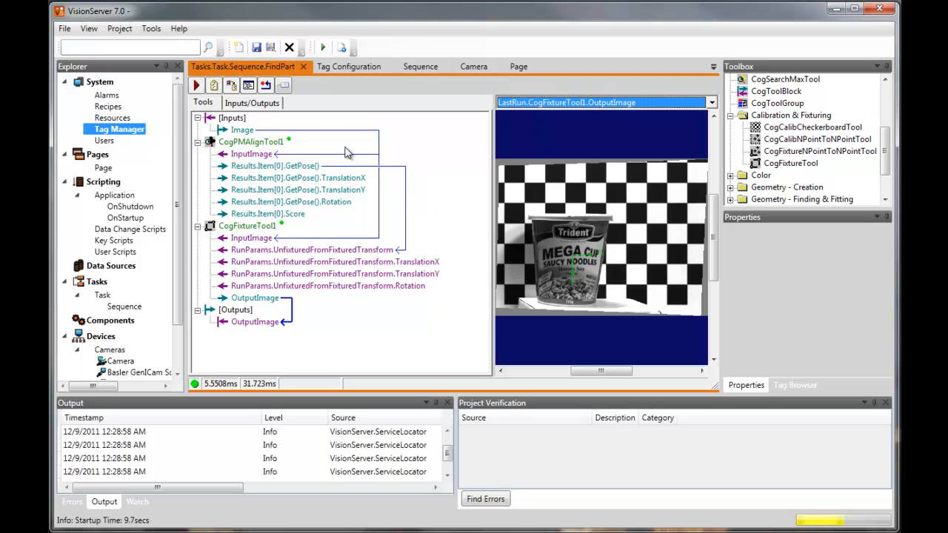
click(303, 67)
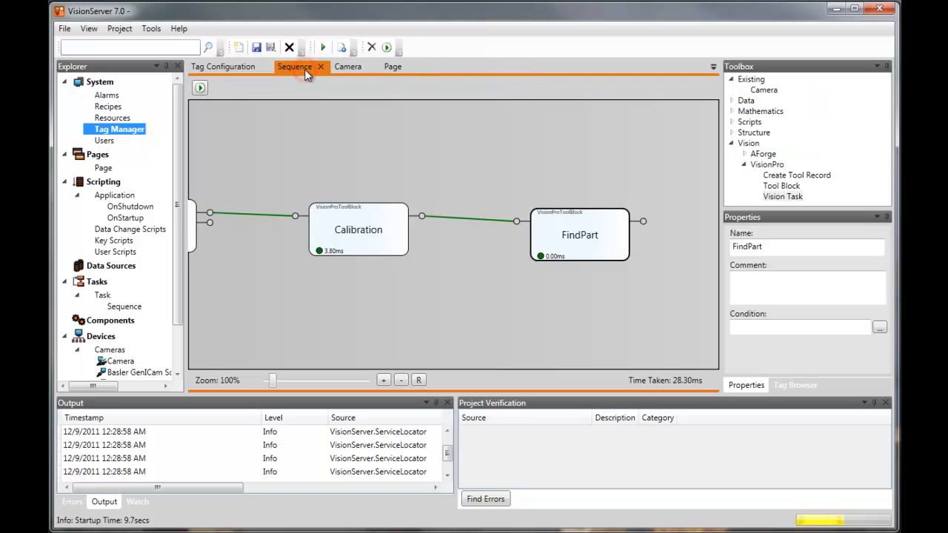
- Reopen FindPart and add RunParams.AcceptThreshold as an input terminal on CogPMAlignTool1
scroll(466, 188, down, 3)
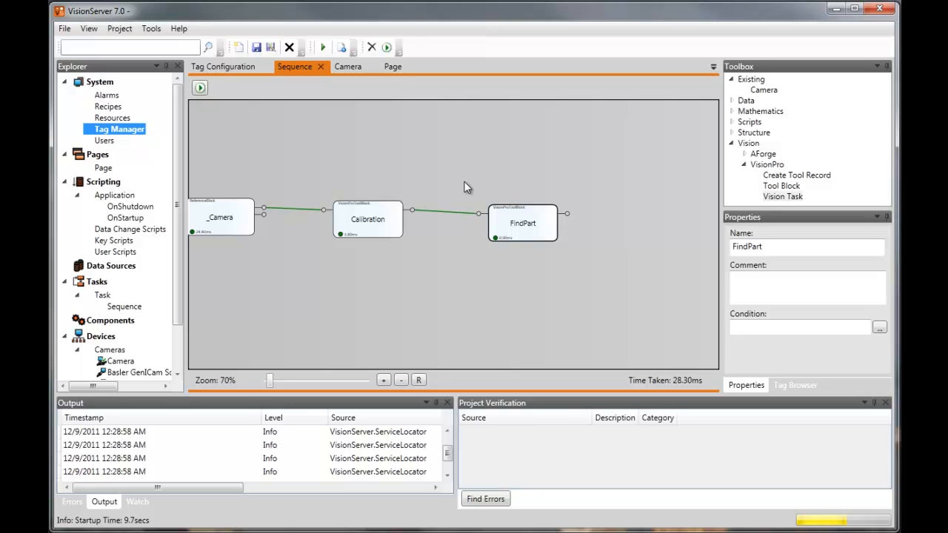
double_click(522, 221)
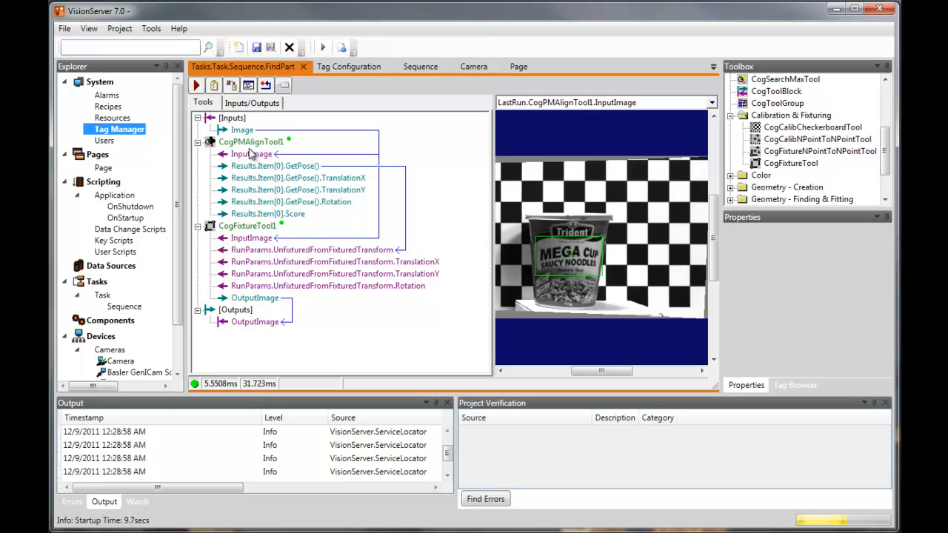
click(252, 142)
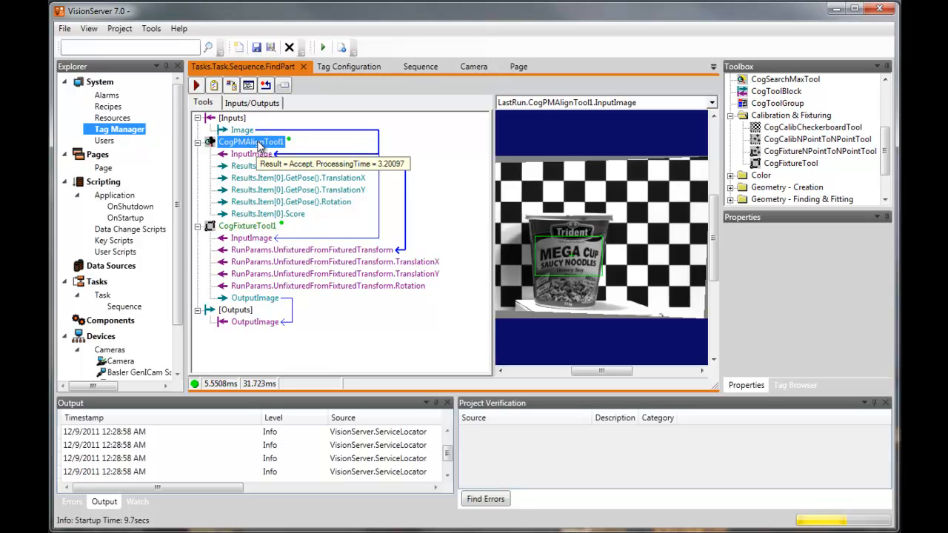
right_click(258, 145)
click(301, 232)
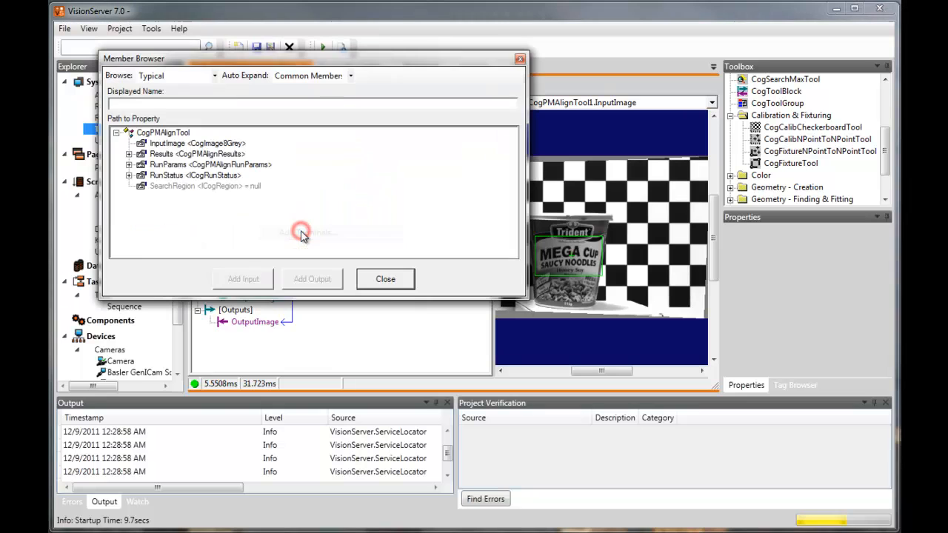
click(129, 165)
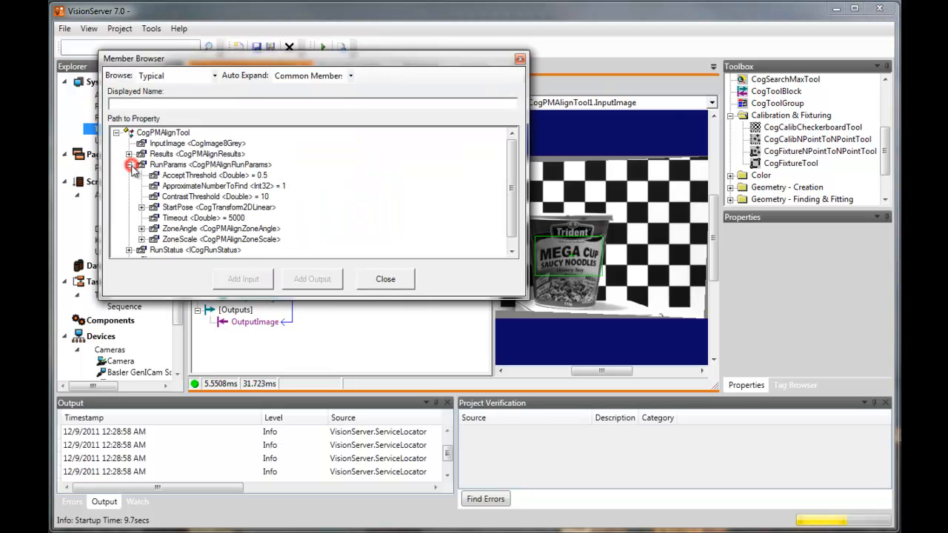
click(206, 176)
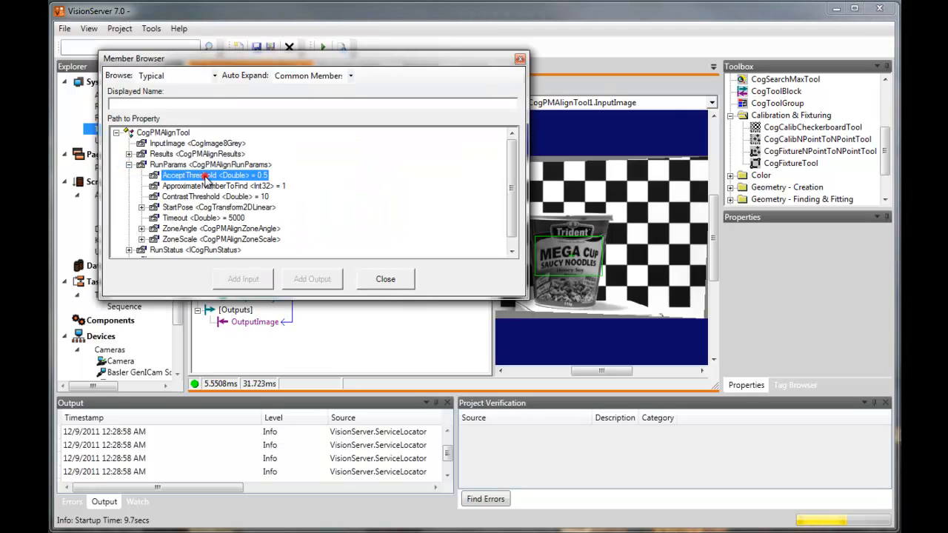
click(236, 278)
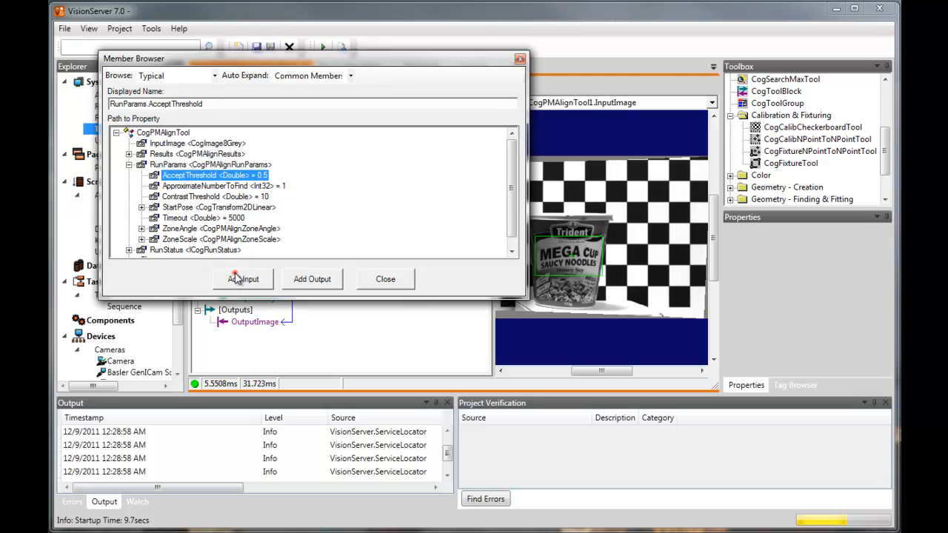
click(384, 279)
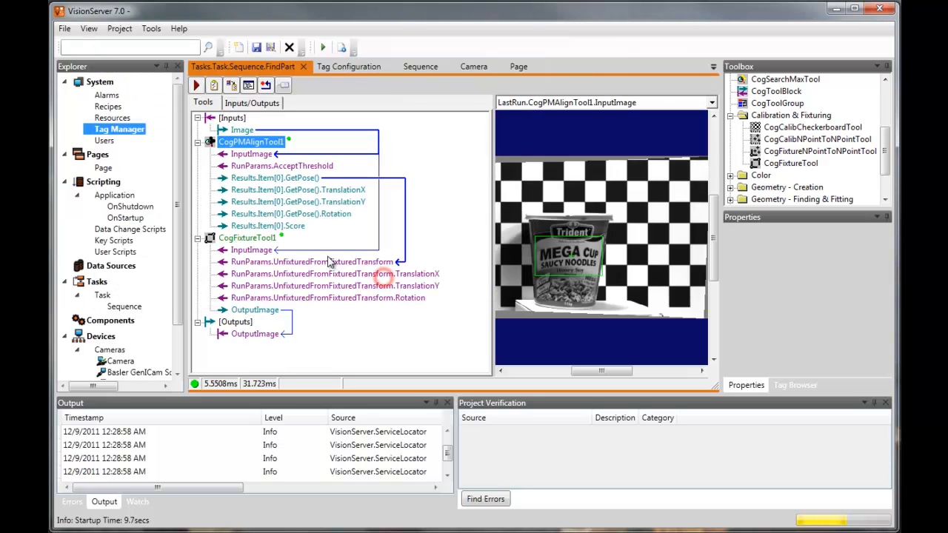
right_click(303, 167)
click(274, 165)
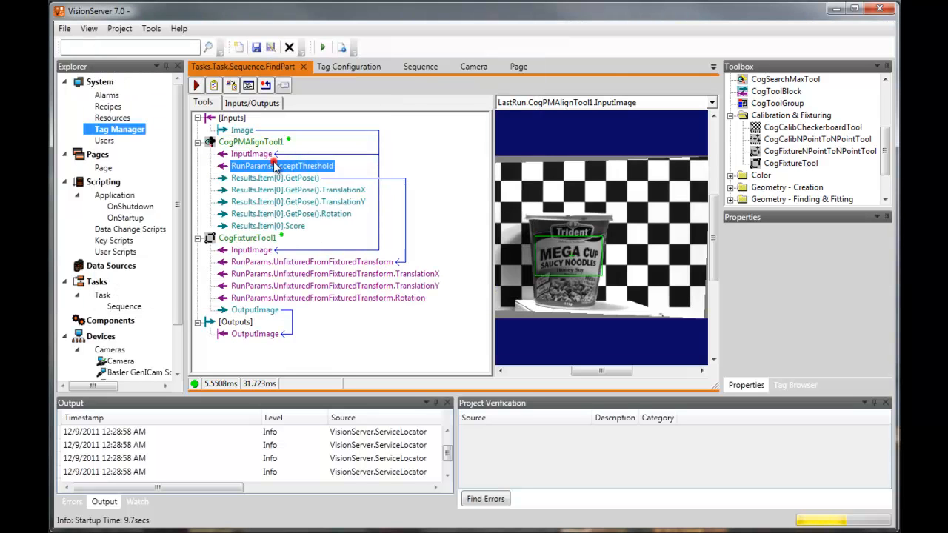
- Add a System.Double block input named ScoreThreshold and link it to CogPMAlignTool1's RunParams.AcceptThreshold
right_click(233, 119)
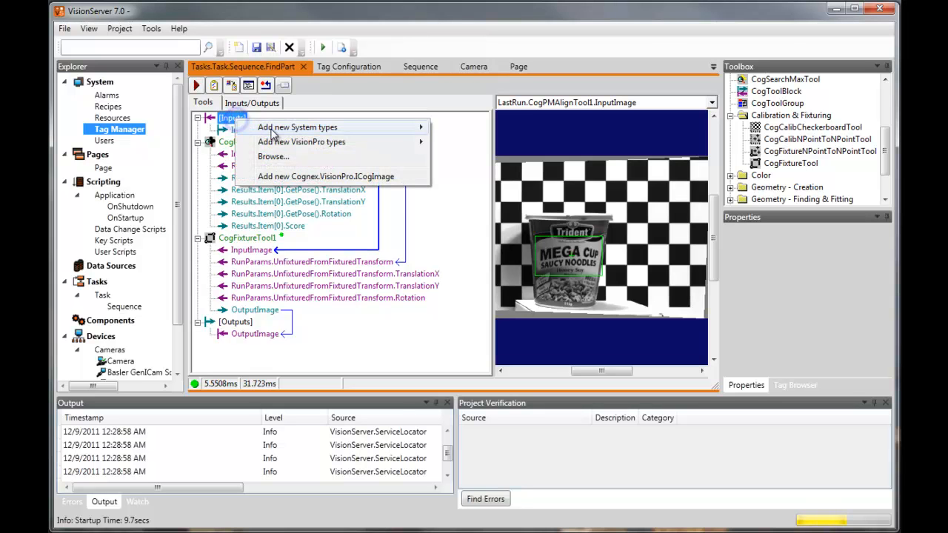
mouse_move(274, 130)
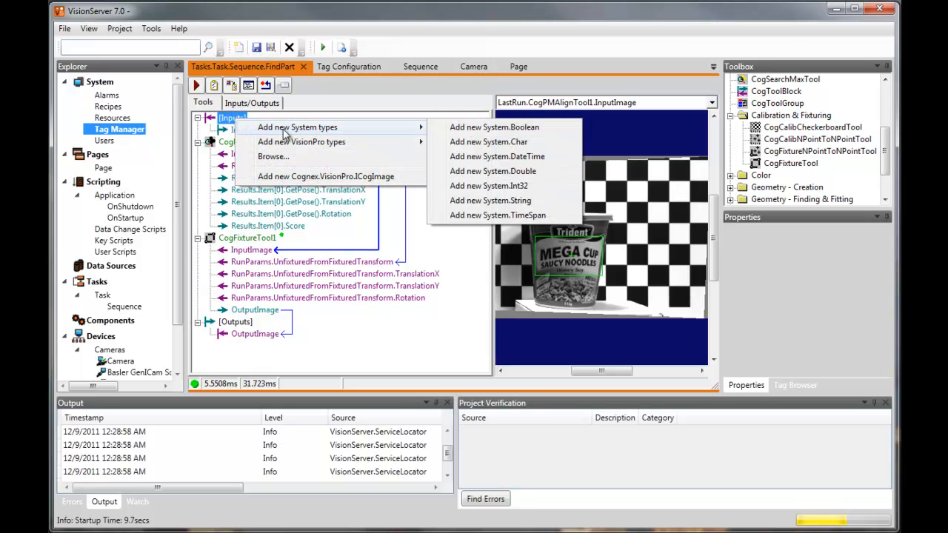
click(502, 171)
right_click(241, 142)
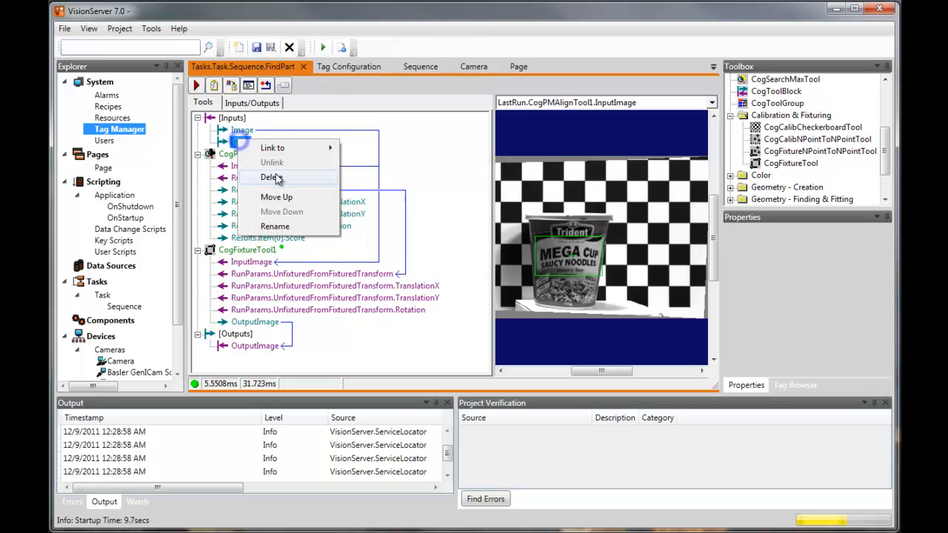
click(274, 223)
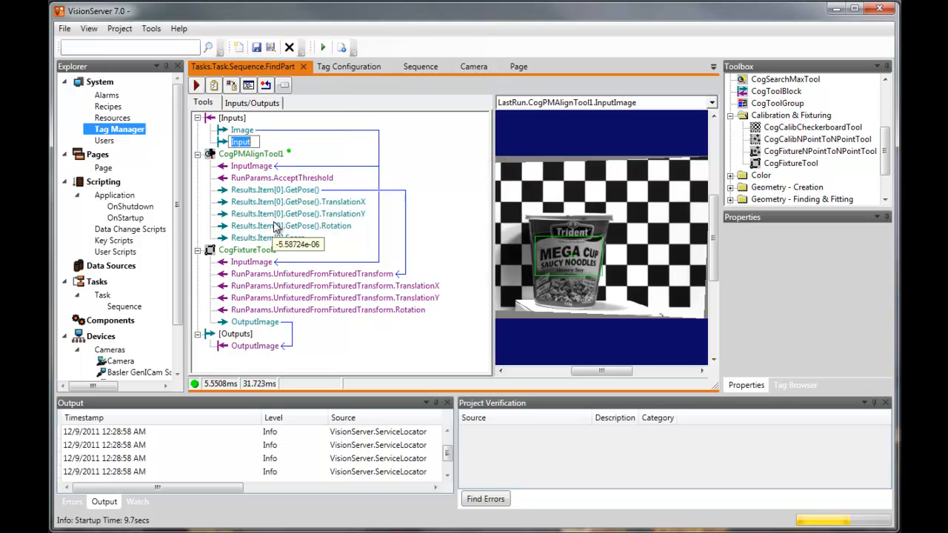
text(Th)
key(BackSpace)
key(BackSpace)
key(BackSpace)
text(ScoreThreshold)
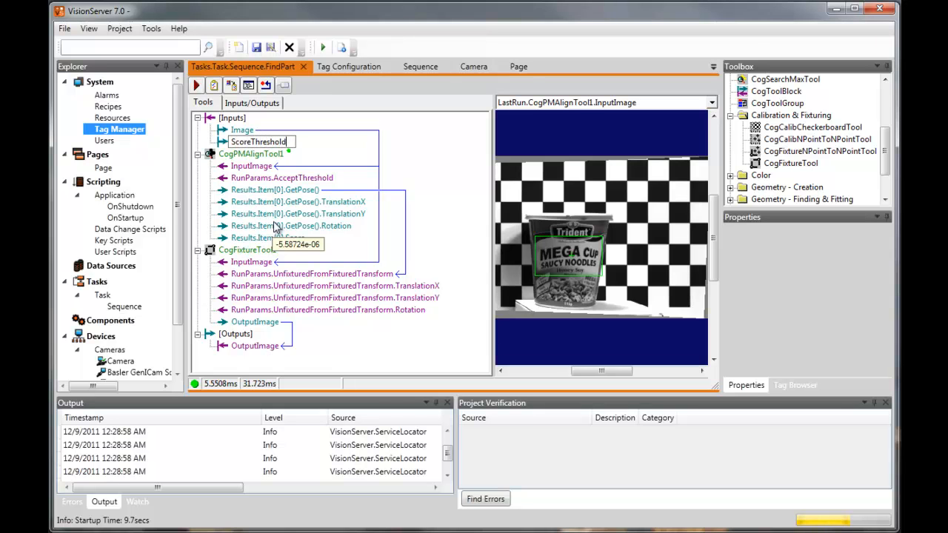
key(Return)
drag(261, 147, 296, 178)
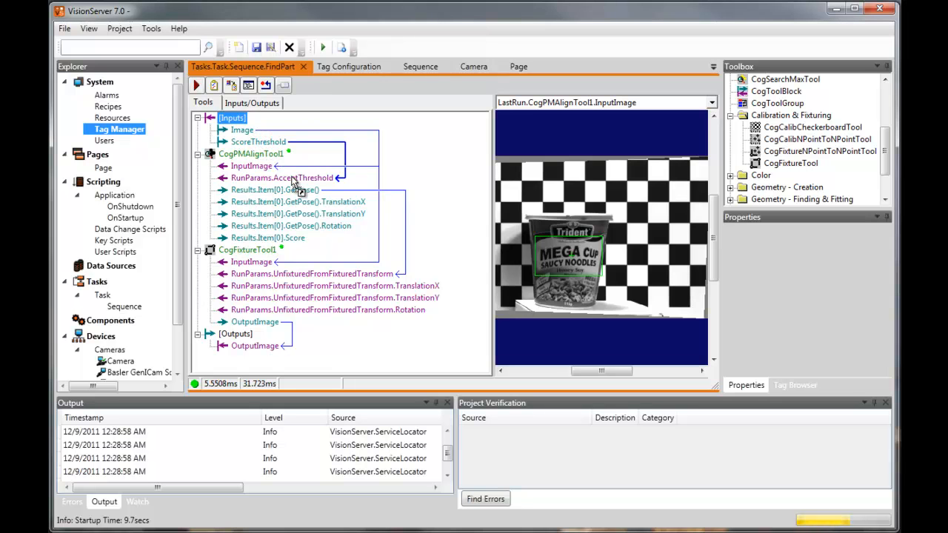
- Create a tag named MinimumScore in the tag configuration with data type double and value 0.5
click(406, 65)
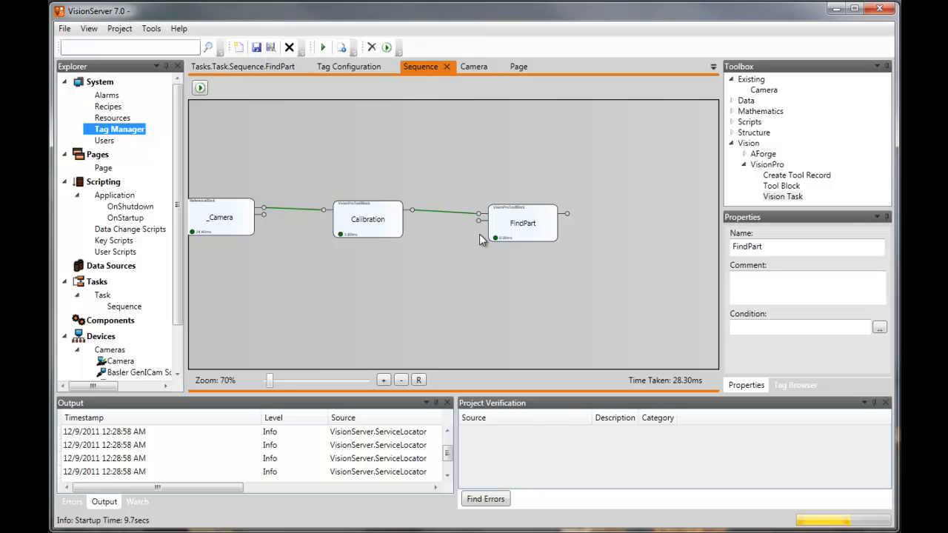
double_click(138, 134)
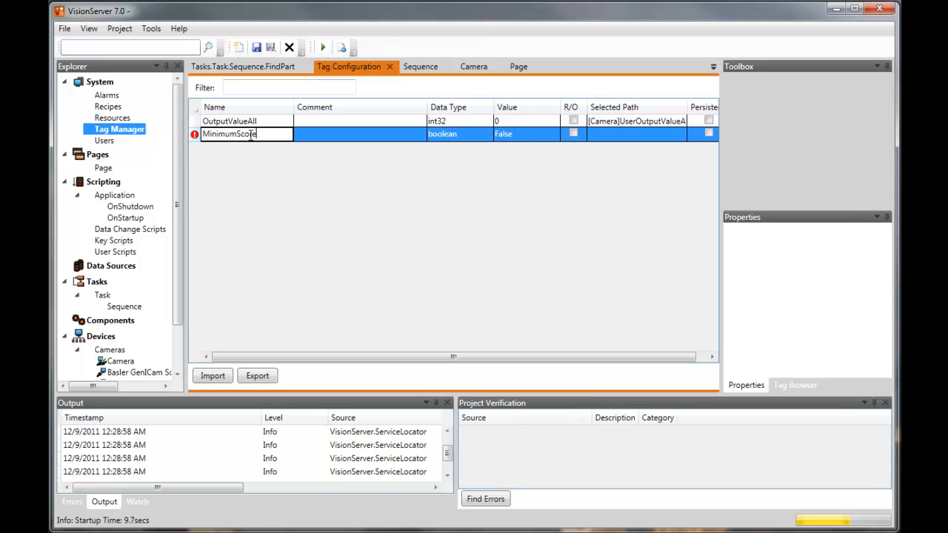
key(Return)
click(478, 133)
click(485, 133)
click(464, 167)
click(538, 141)
click(514, 135)
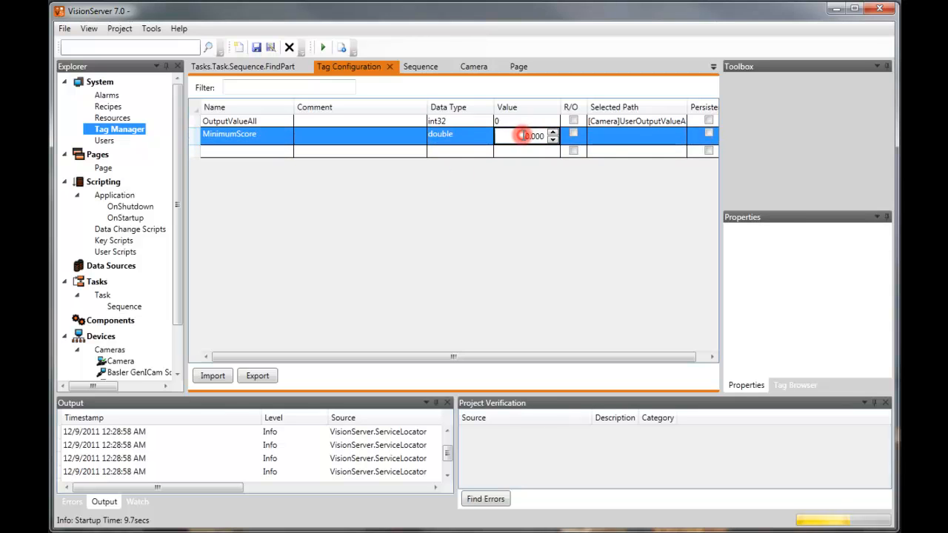
text(0.5)
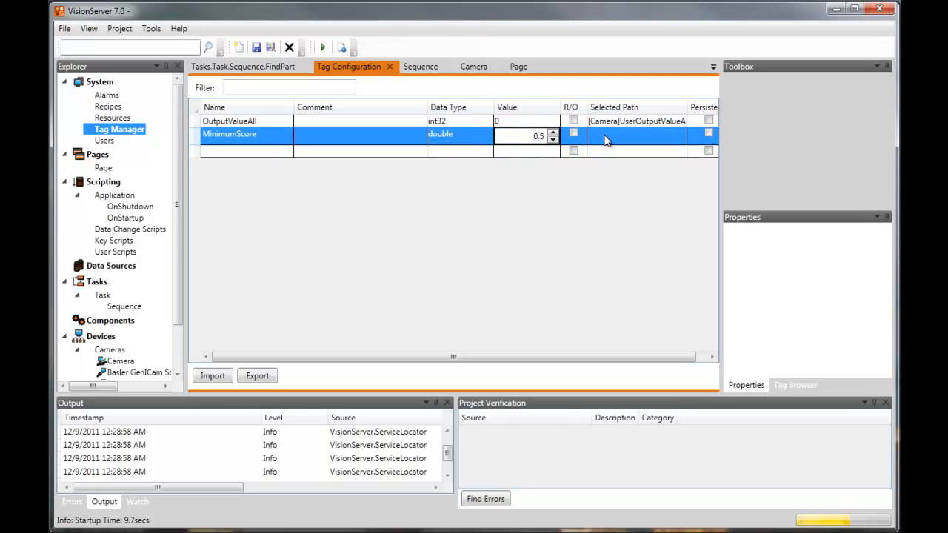
key(Return)
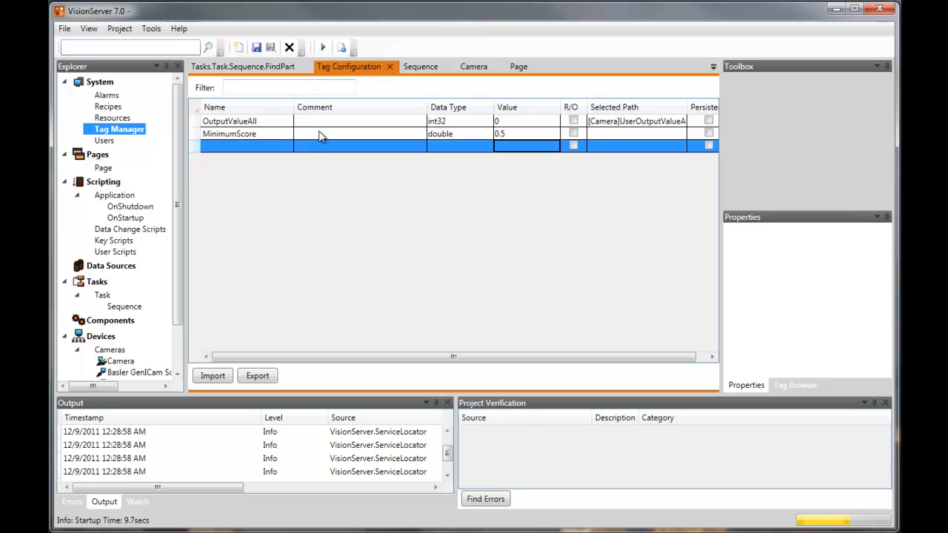
- Assign the FindPart block's unconnected second input in the sequence to the MinimumScore tag
click(419, 67)
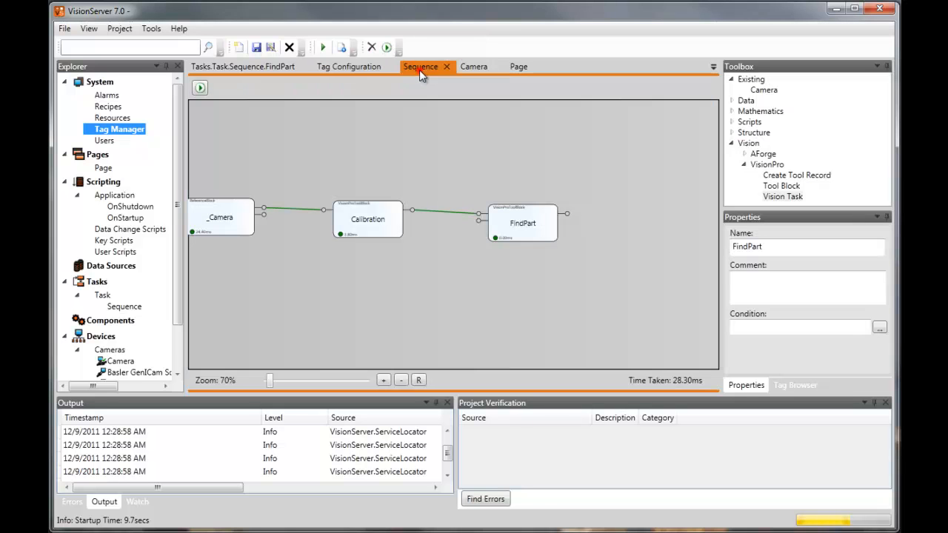
right_click(478, 220)
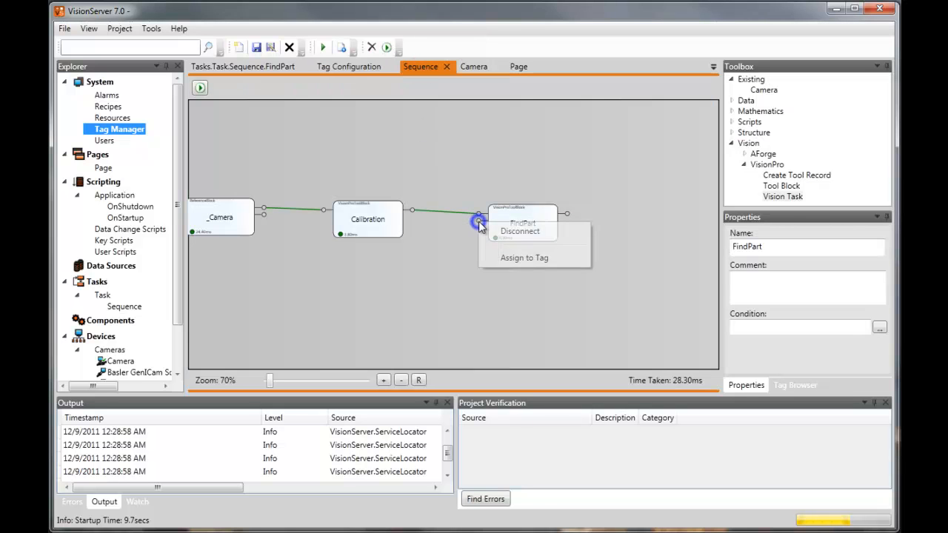
click(524, 258)
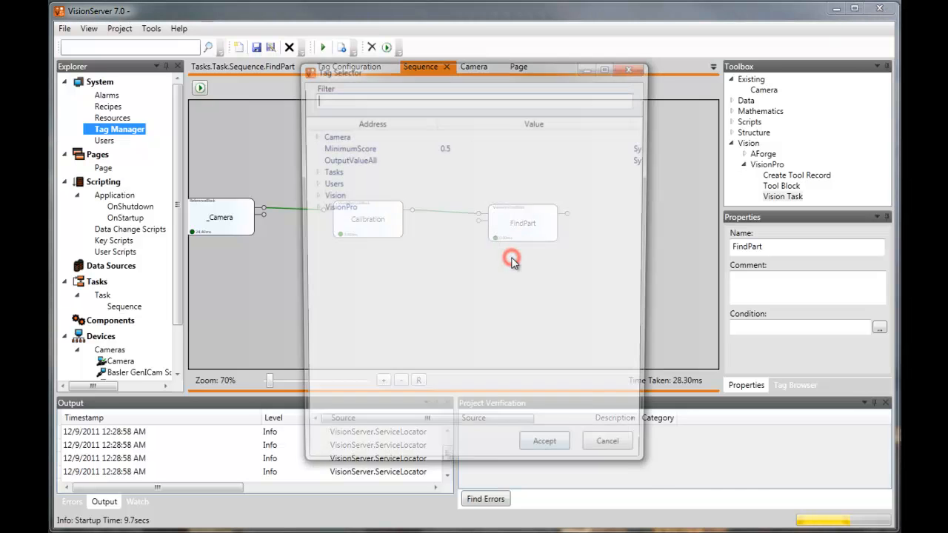
double_click(340, 148)
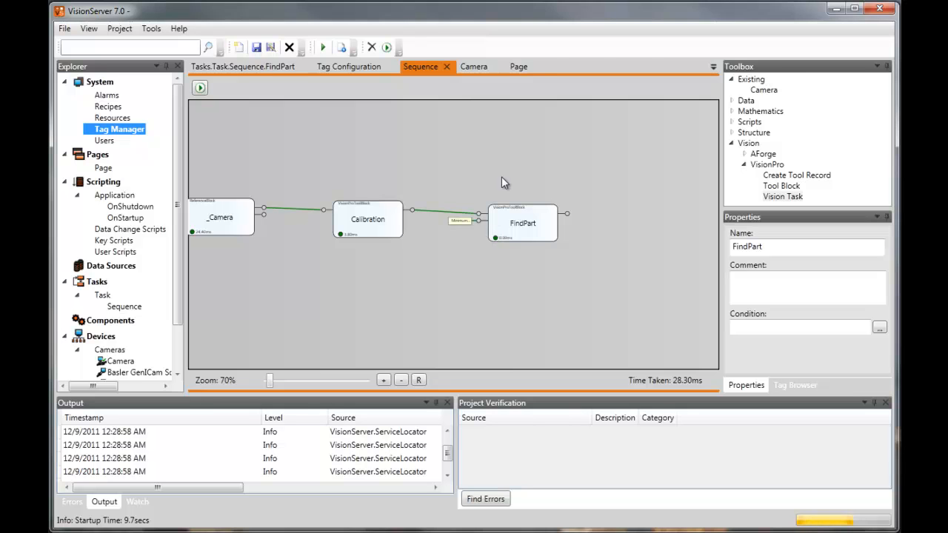
- Place a Numeric Entry near the page's upper-right corner, at about X 908, Y 41, and set its decimal places to 1
click(516, 68)
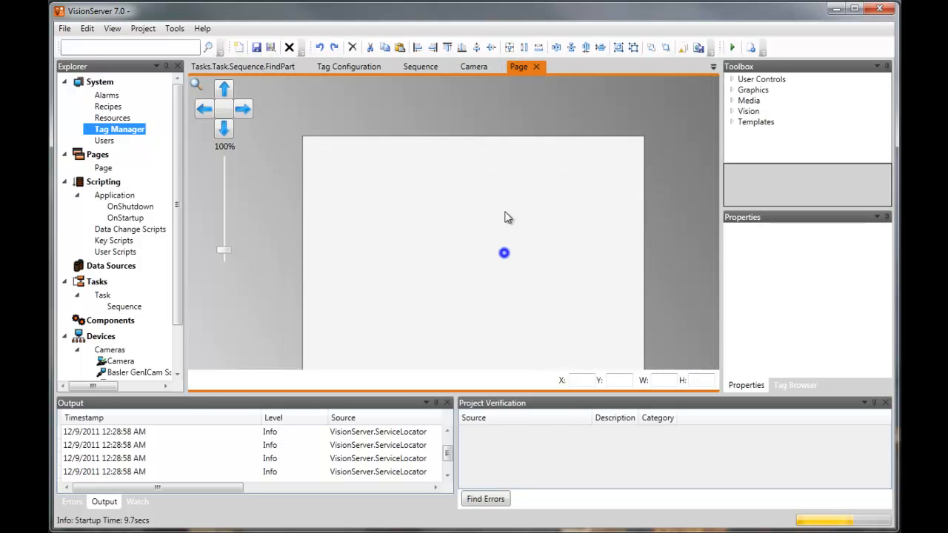
click(731, 79)
drag(635, 133, 613, 120)
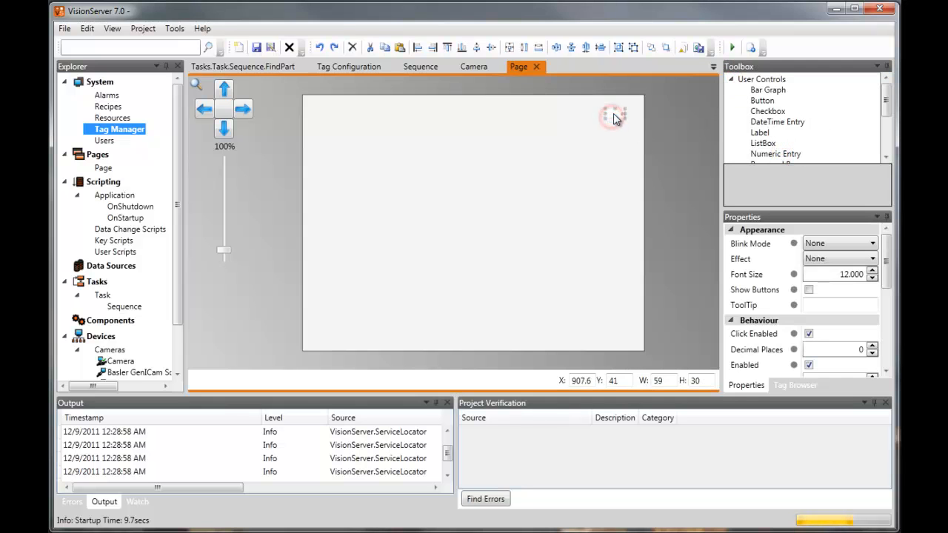
click(871, 346)
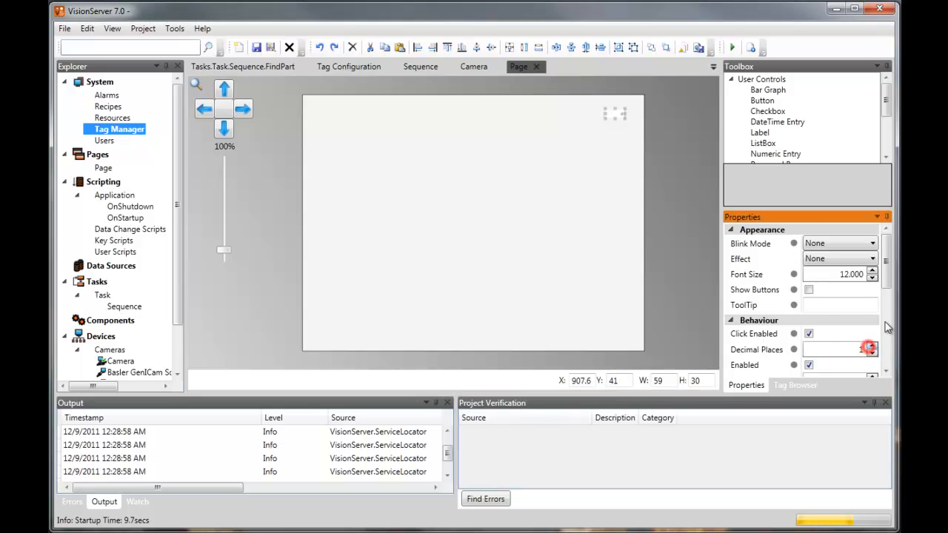
- Bind the Numeric Entry's Value property to the expression $MinimumScore
scroll(886, 296, down, 3)
click(793, 332)
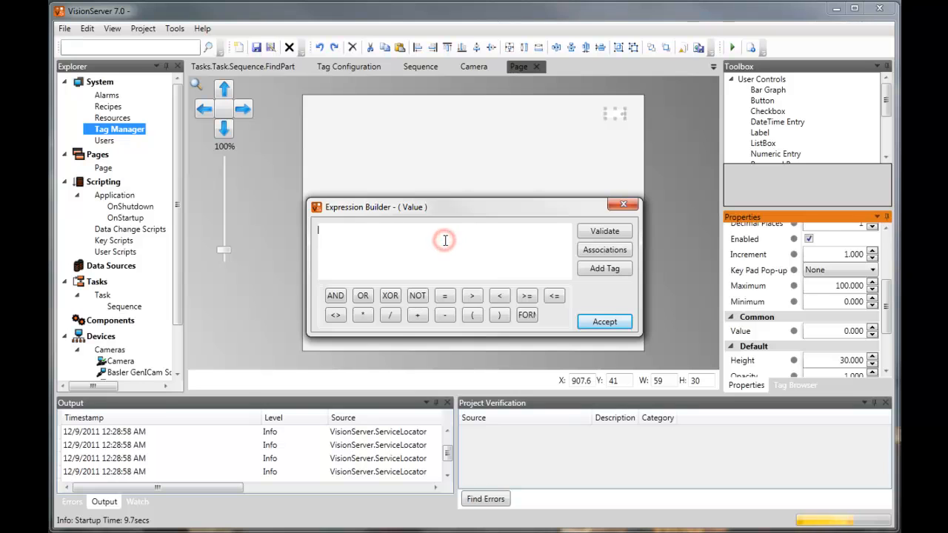
text($M)
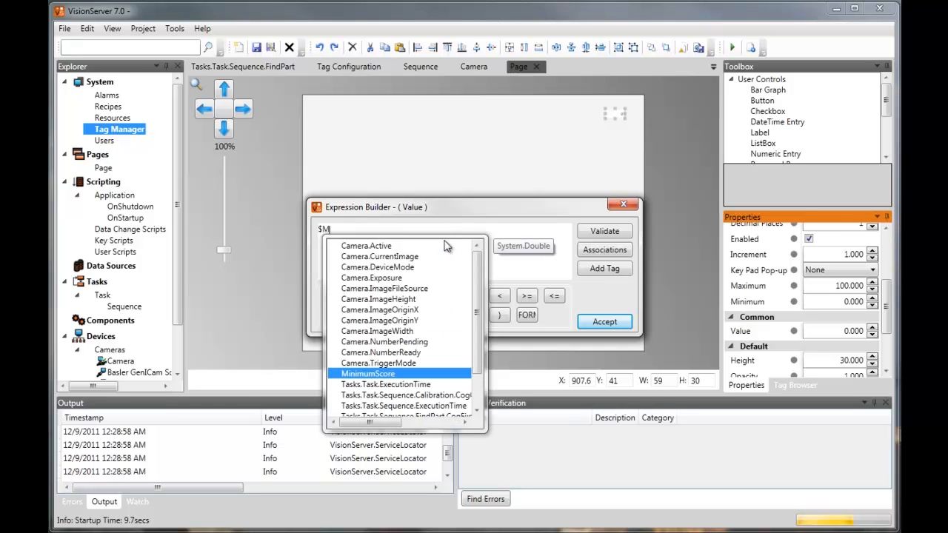
key(Return)
click(588, 324)
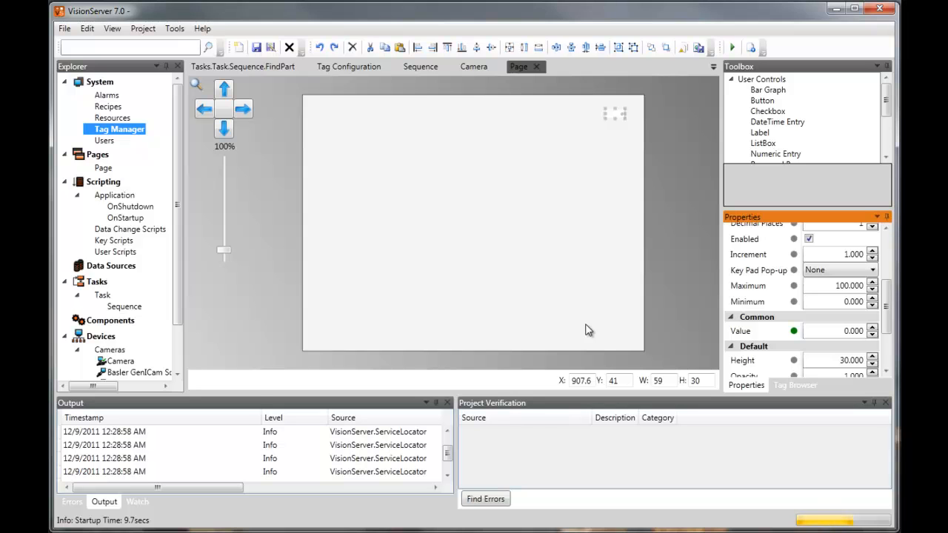
- Reopen the FindPart block and publish CogPMAlignTool1's RunParams ContrastThreshold as a tag named ContrastThreshold
click(419, 68)
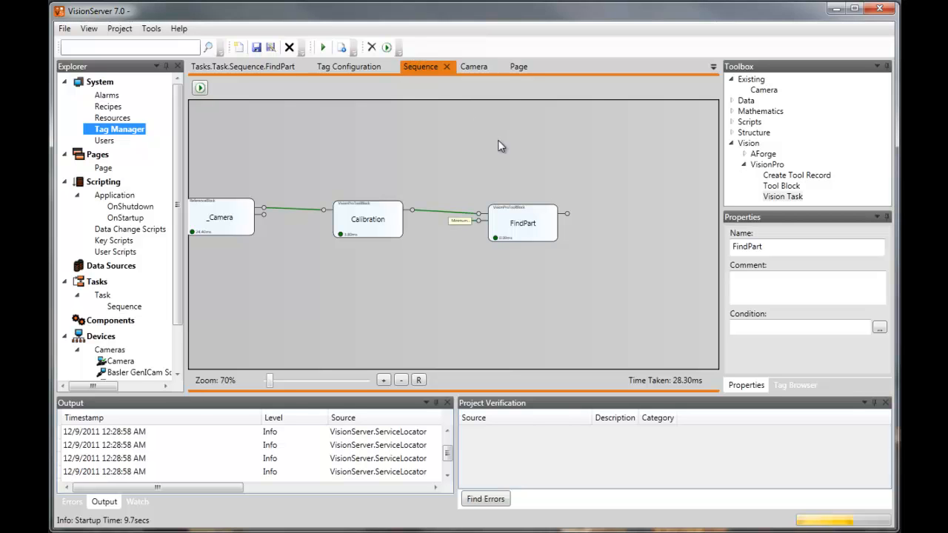
double_click(516, 235)
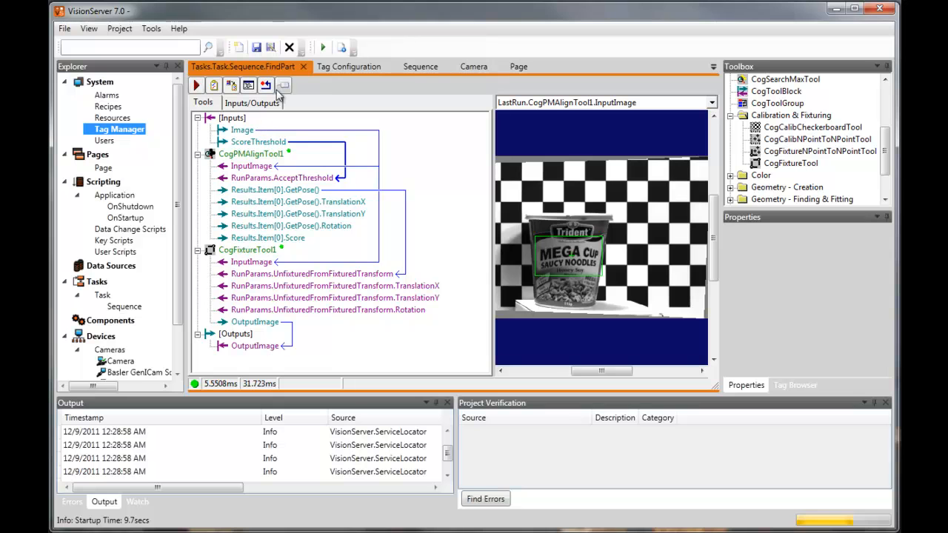
click(283, 88)
drag(341, 111, 429, 111)
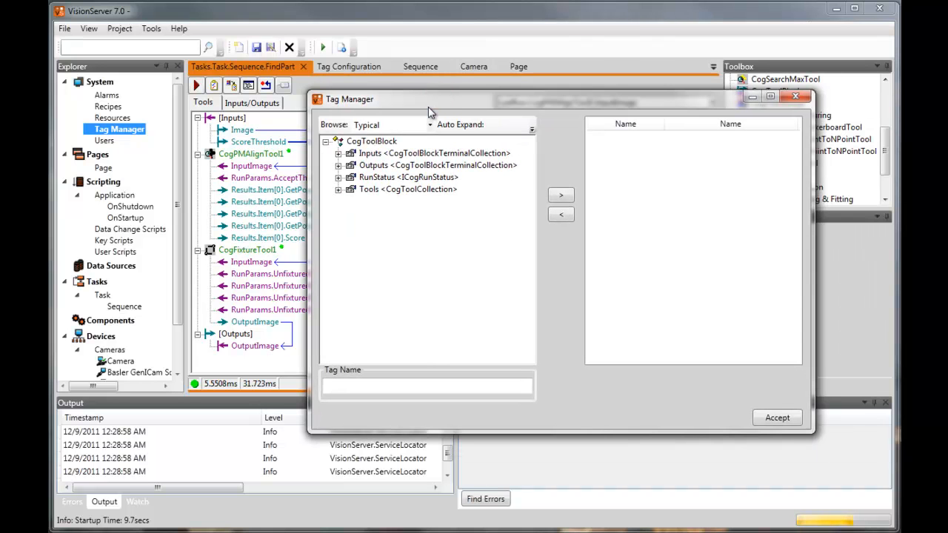
click(338, 189)
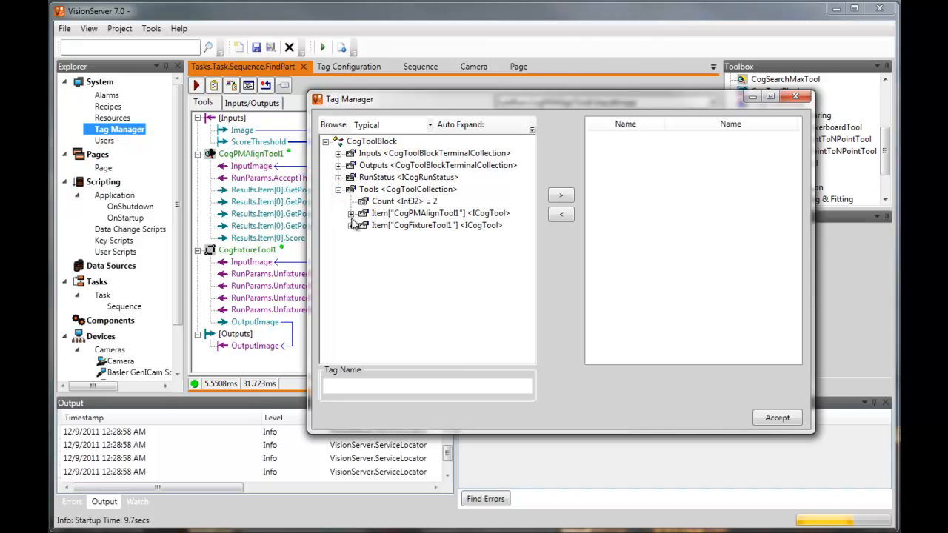
click(351, 213)
click(375, 261)
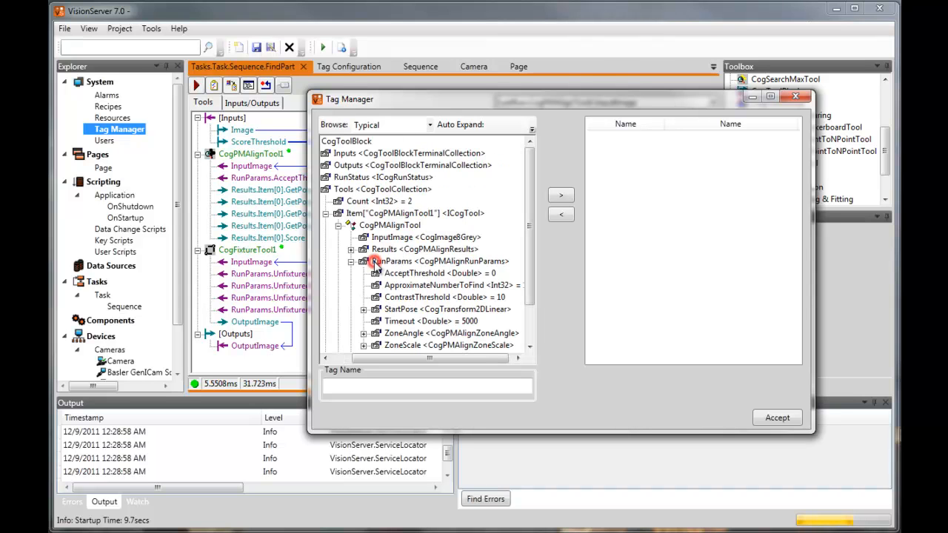
click(515, 298)
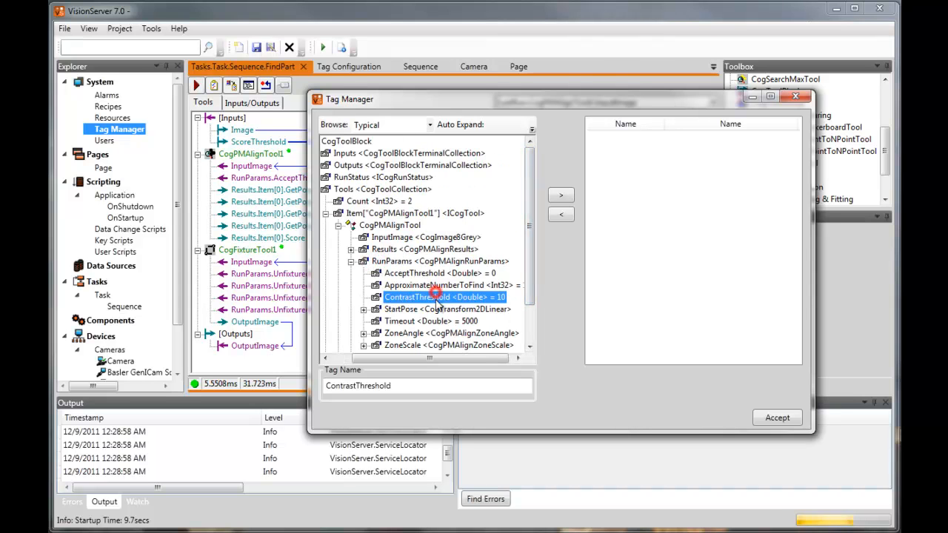
click(563, 198)
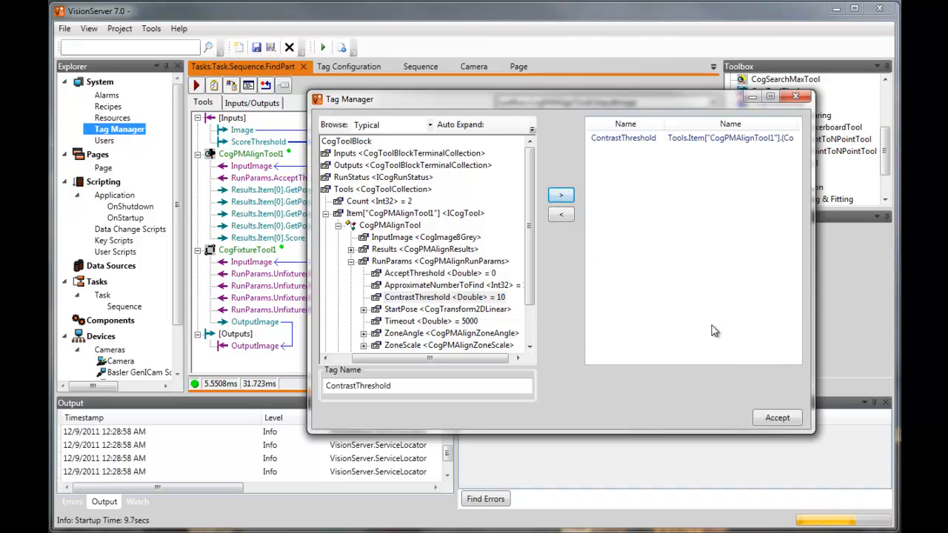
click(711, 138)
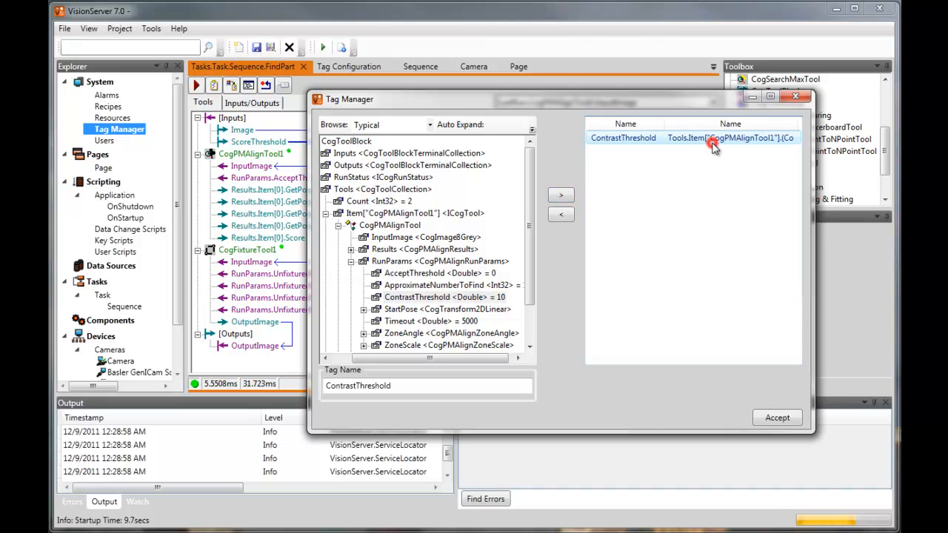
click(787, 417)
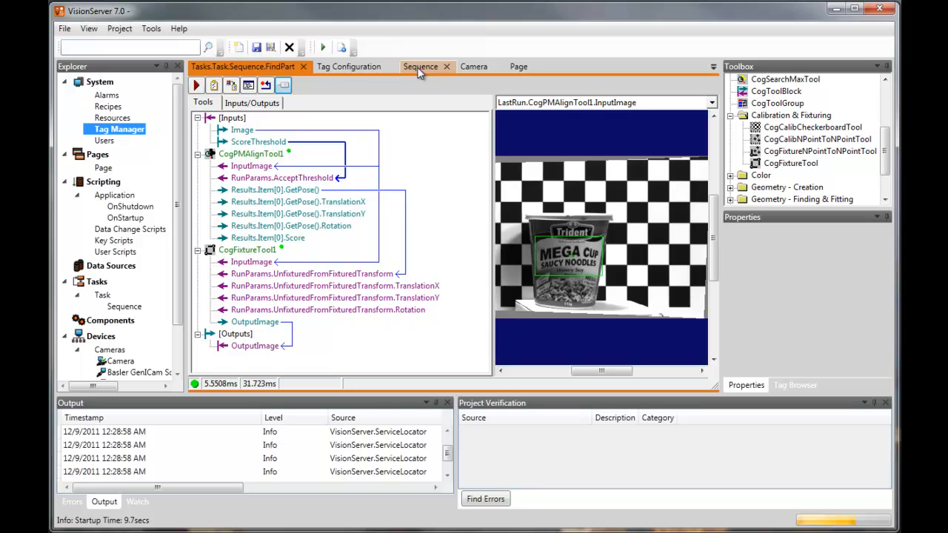
- Place a second Numeric Entry on the page directly below the first, at about X 910, Y 89
click(519, 67)
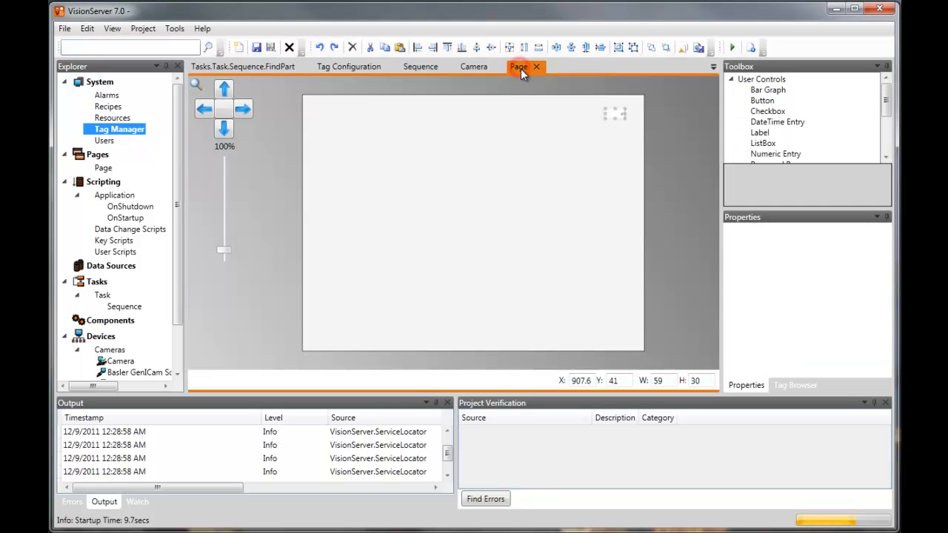
click(621, 154)
drag(885, 104, 885, 127)
drag(773, 90, 616, 132)
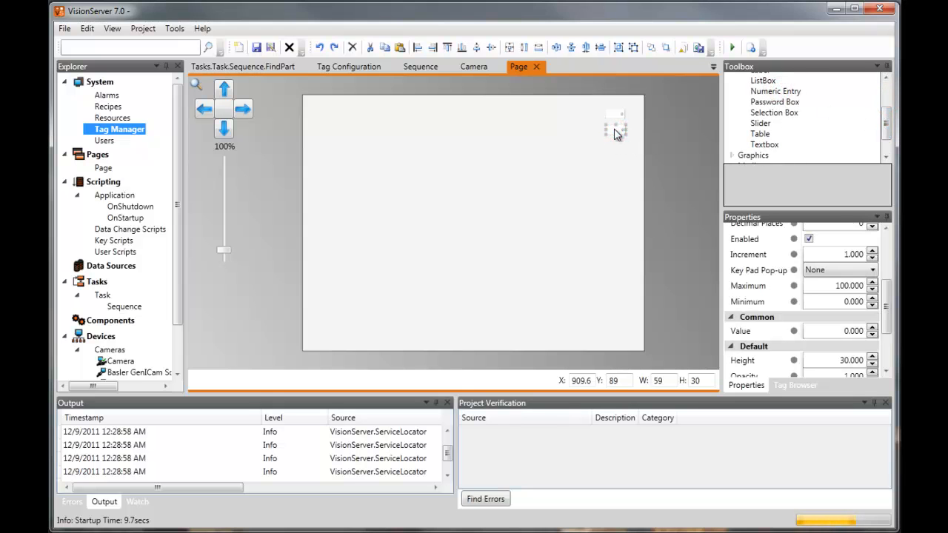
- Bind the second Numeric Entry's Value to the tag Tasks.Task.Sequence.FindPart.ContrastThreshold
click(794, 331)
click(417, 247)
click(603, 269)
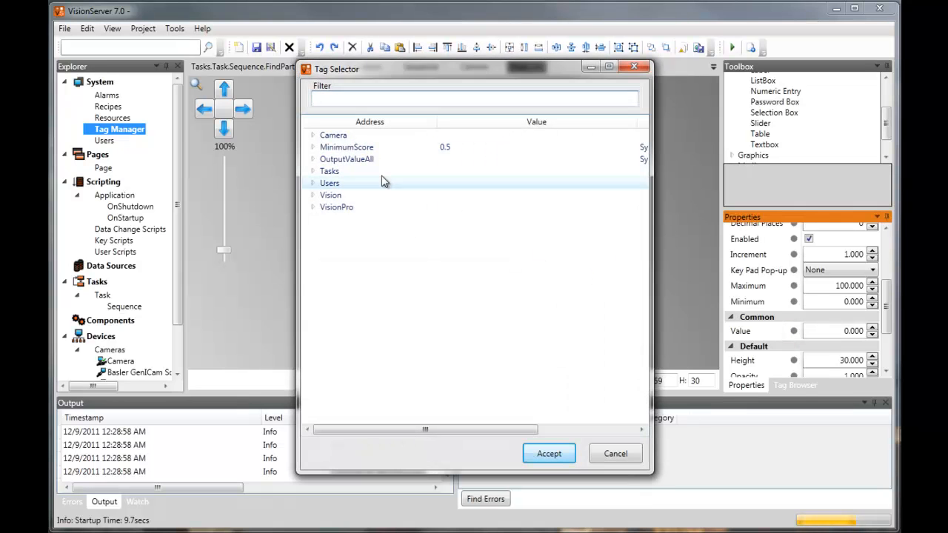
click(314, 172)
click(319, 183)
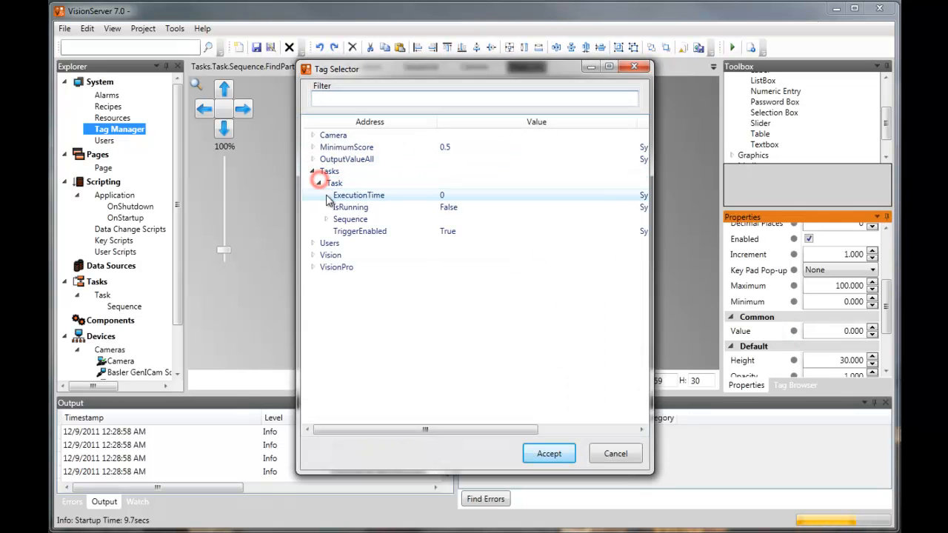
click(324, 219)
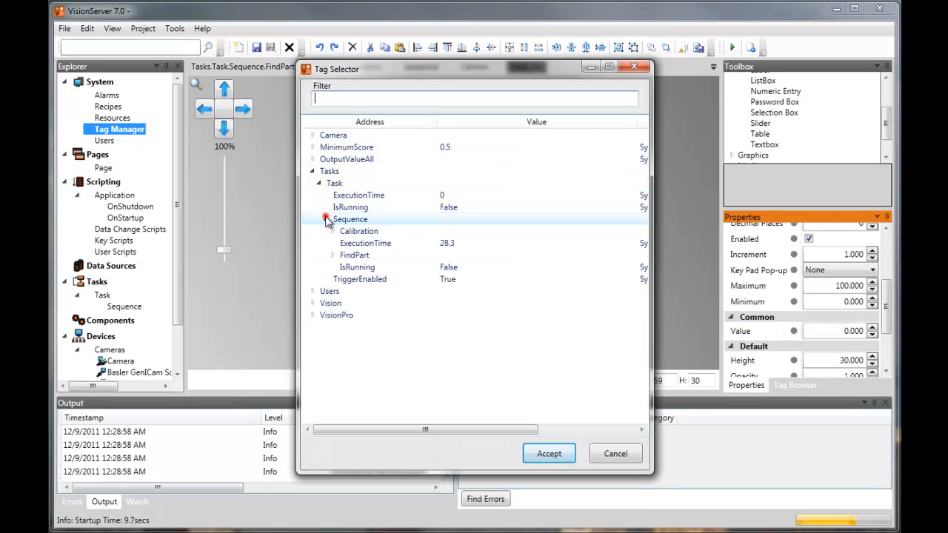
click(332, 255)
click(343, 255)
click(365, 295)
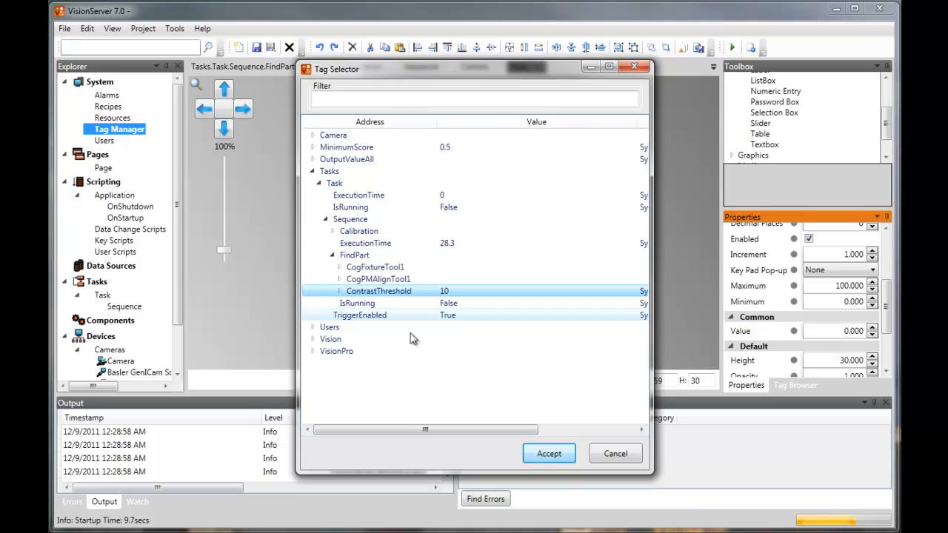
click(546, 454)
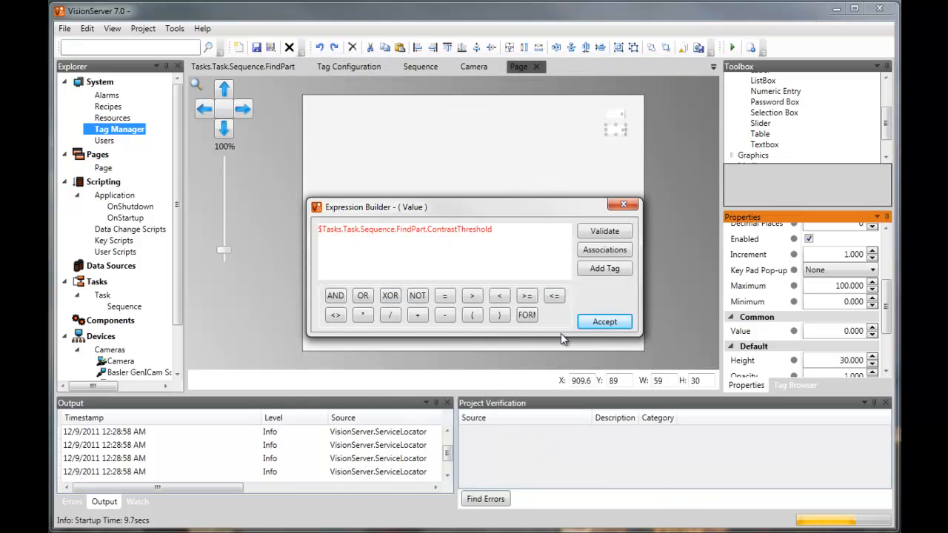
click(597, 322)
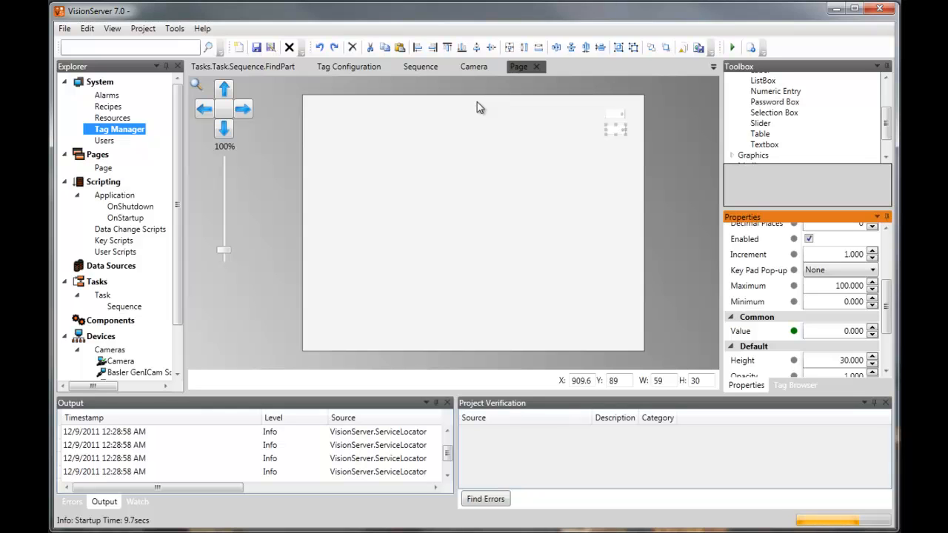
- Add a VisionPro Display beside the numeric entries and enlarge it to about 870 wide by 734 high
drag(886, 123, 886, 134)
click(732, 146)
drag(787, 146, 362, 134)
drag(406, 199, 596, 345)
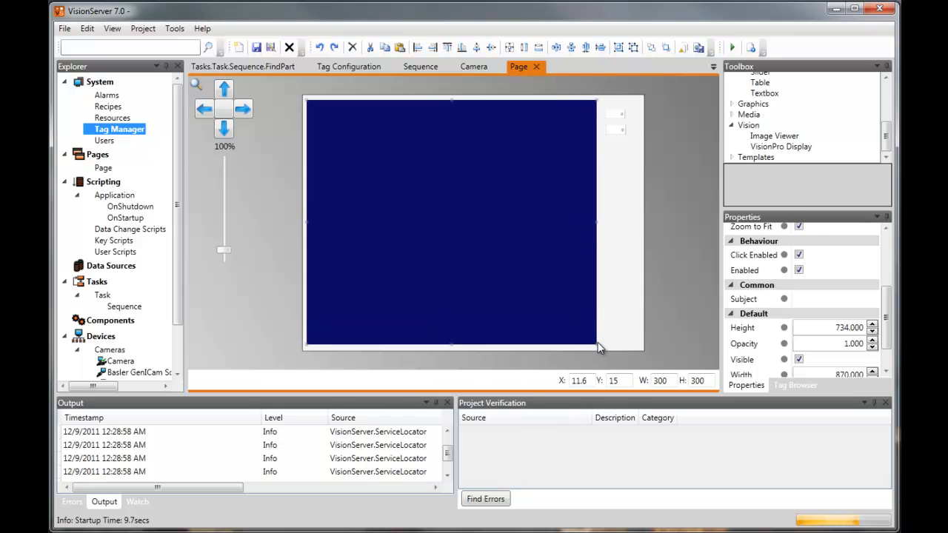
- Bind the VisionPro Display's Subject to the tag Camera.CurrentImage
click(783, 299)
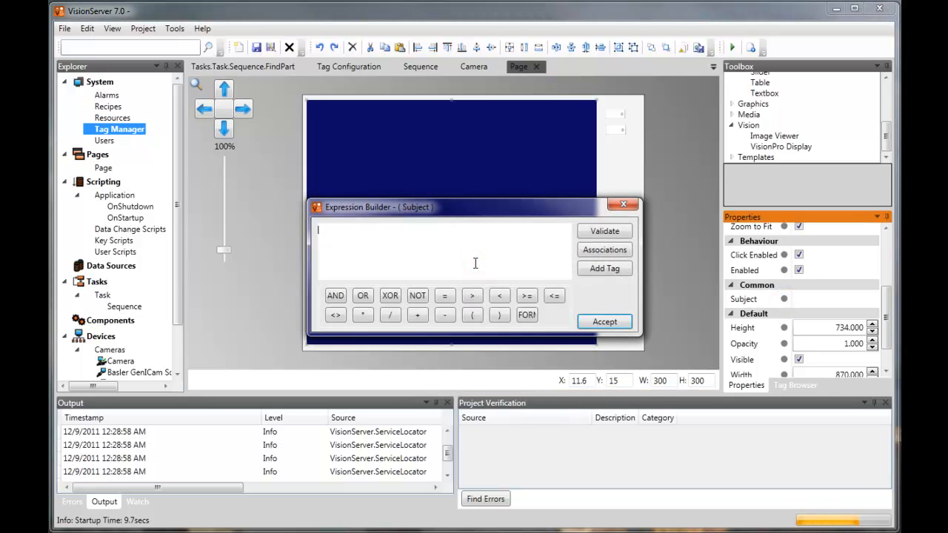
click(604, 268)
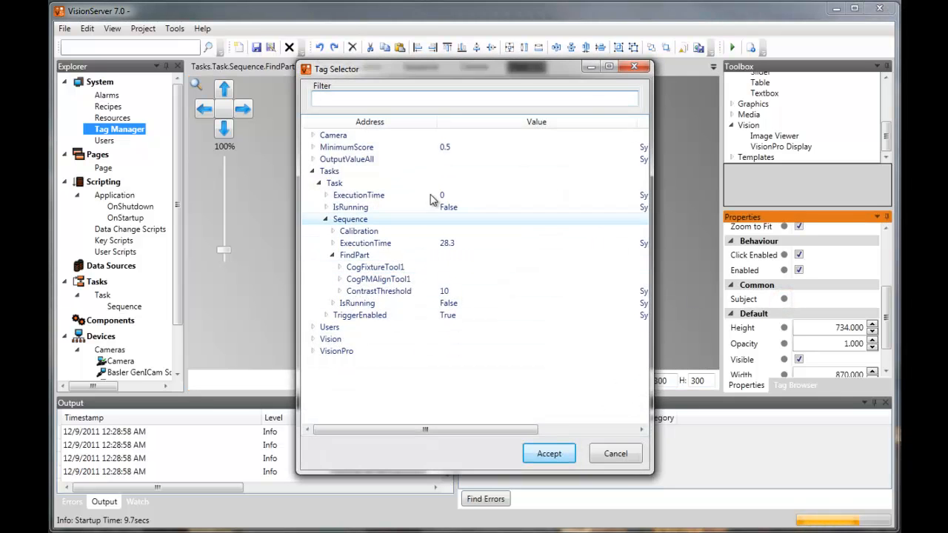
click(313, 136)
click(353, 160)
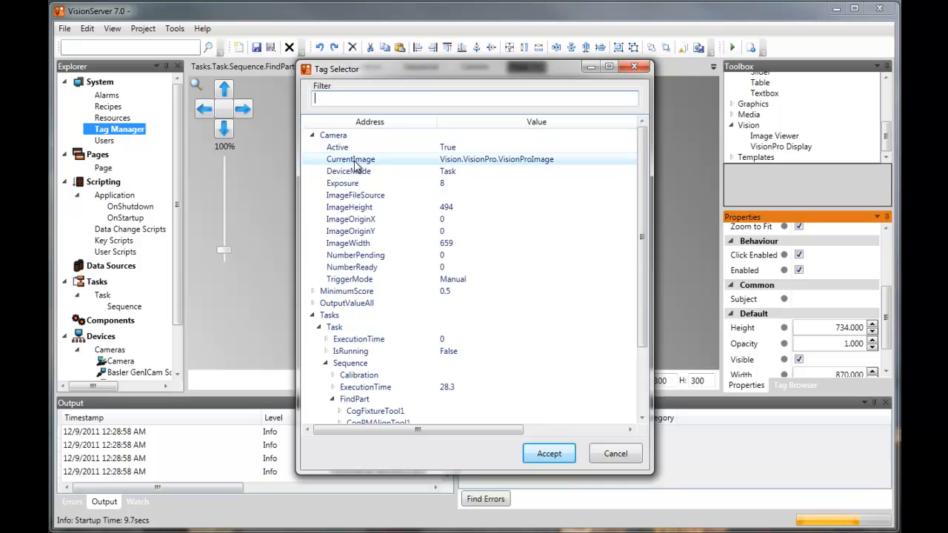
click(549, 454)
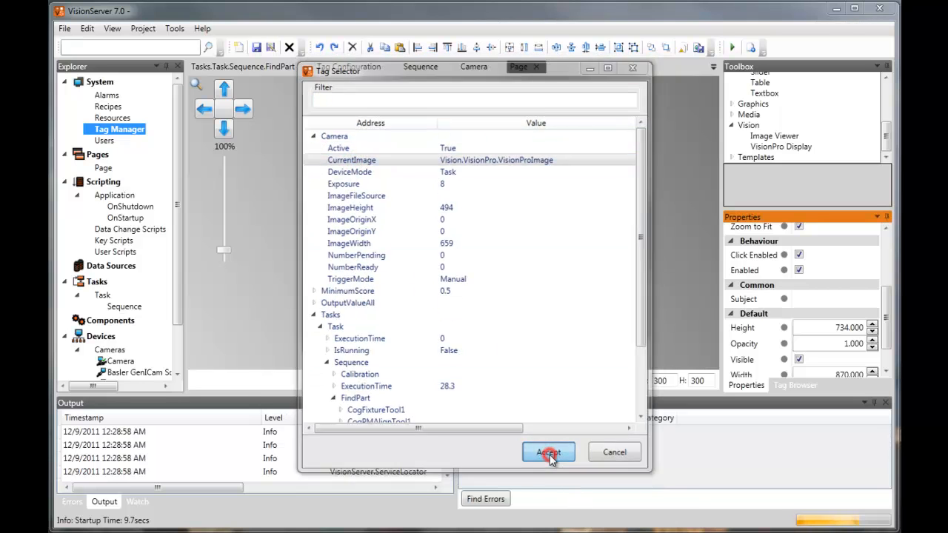
click(604, 322)
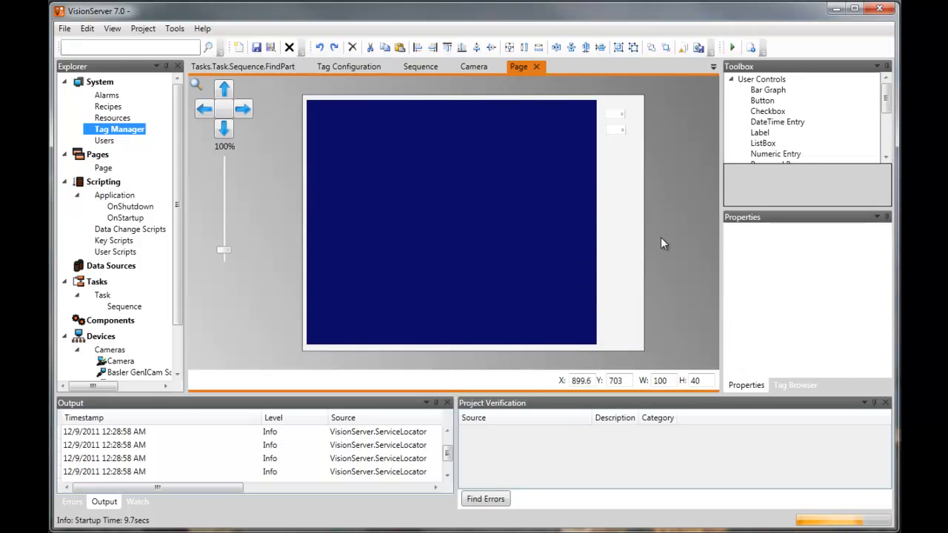
- Add a Button below the numeric entries at about X 898, Y 137, with a Mouse Click script that calls Camera.Acquire()
mouse_move(763, 101)
mouse_down()
mouse_move(688, 151)
mouse_move(629, 164)
mouse_move(606, 157)
mouse_move(619, 147)
mouse_up()
right_click(619, 146)
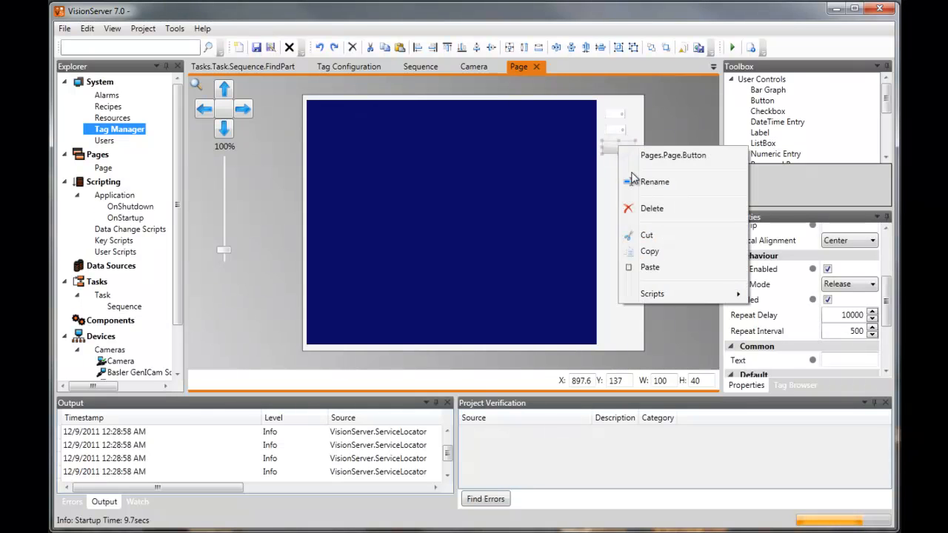
mouse_move(656, 294)
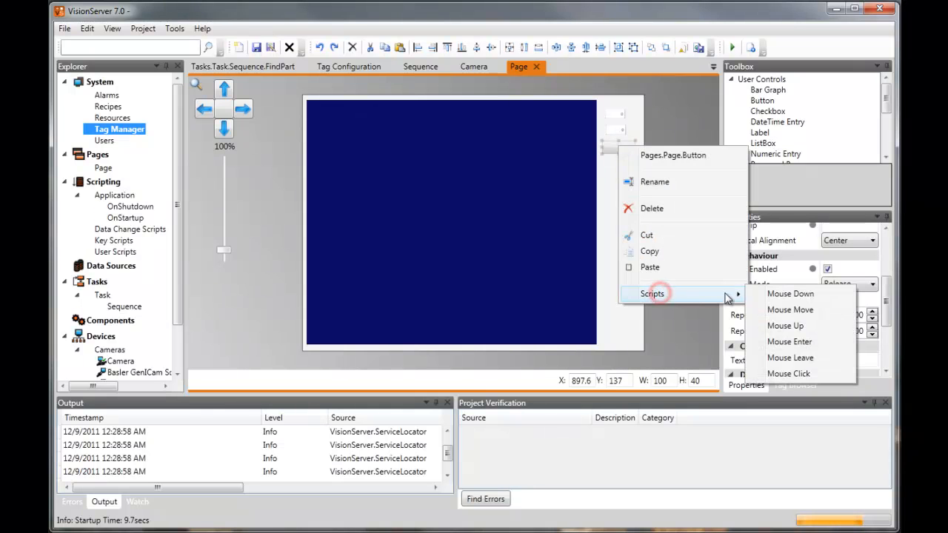
click(779, 374)
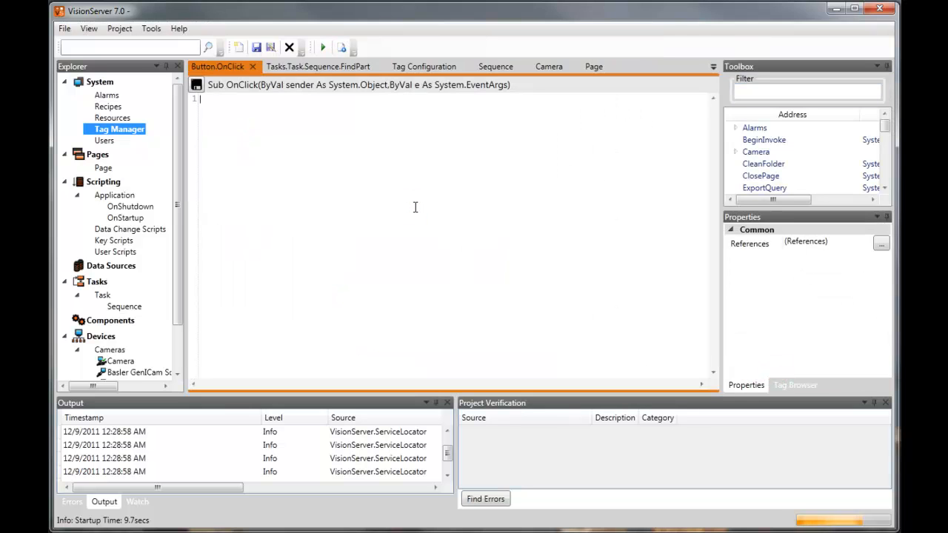
key(ctrl+space)
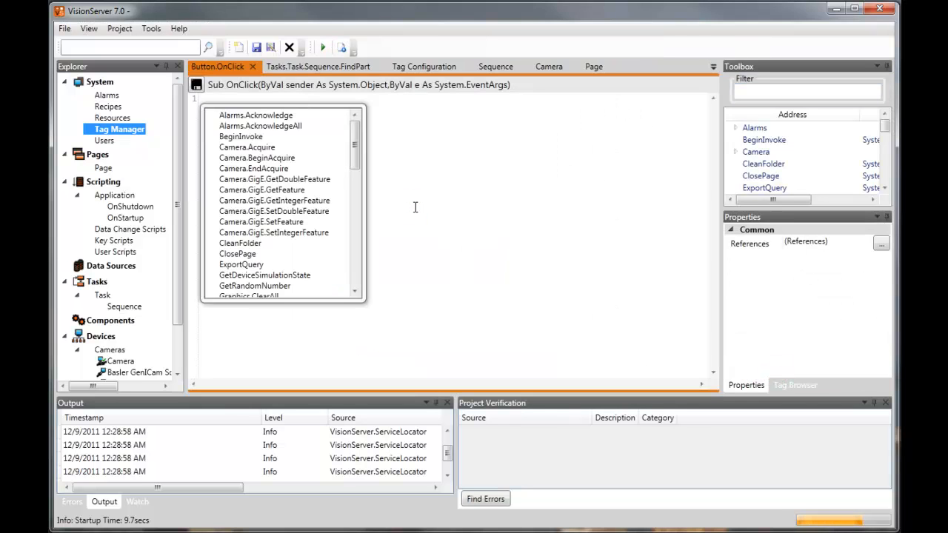
key(Down)
key(Down)
key(Down)
key(Down)
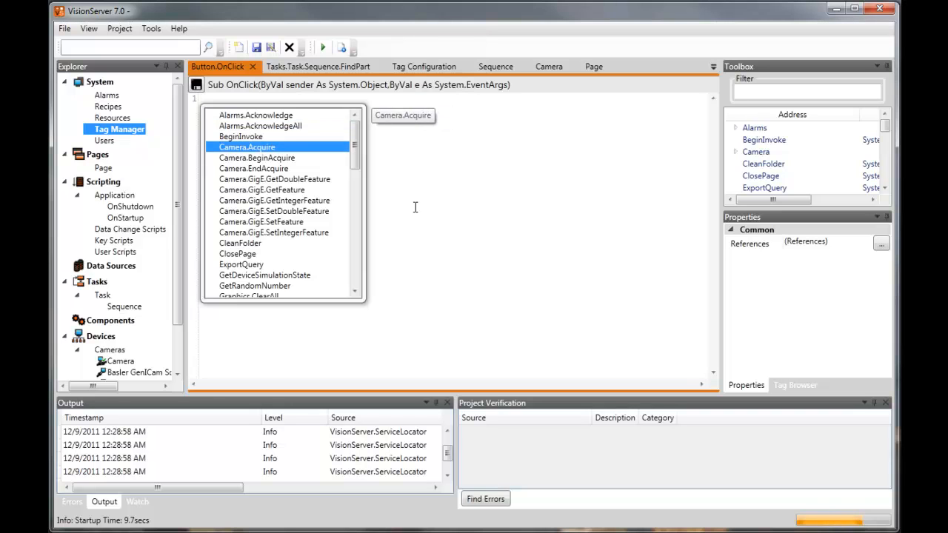
key(Return)
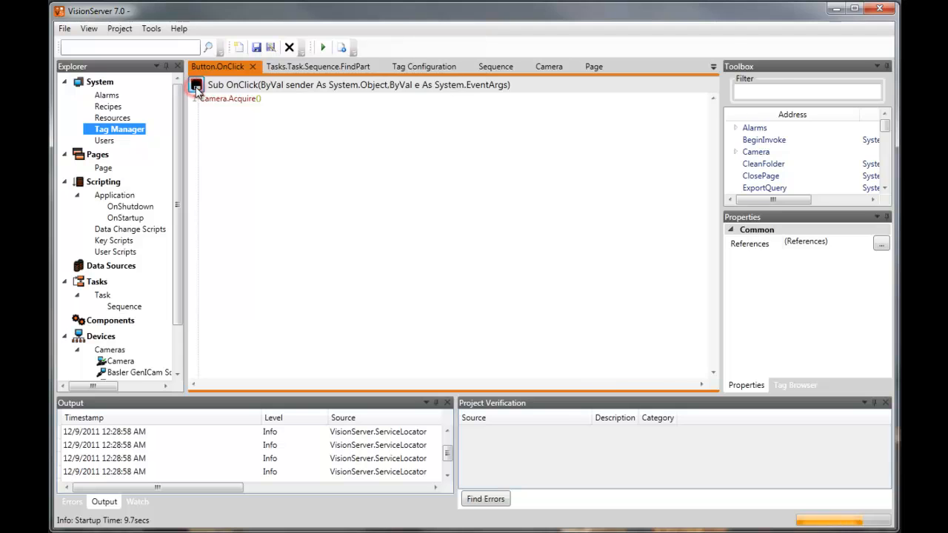
click(252, 67)
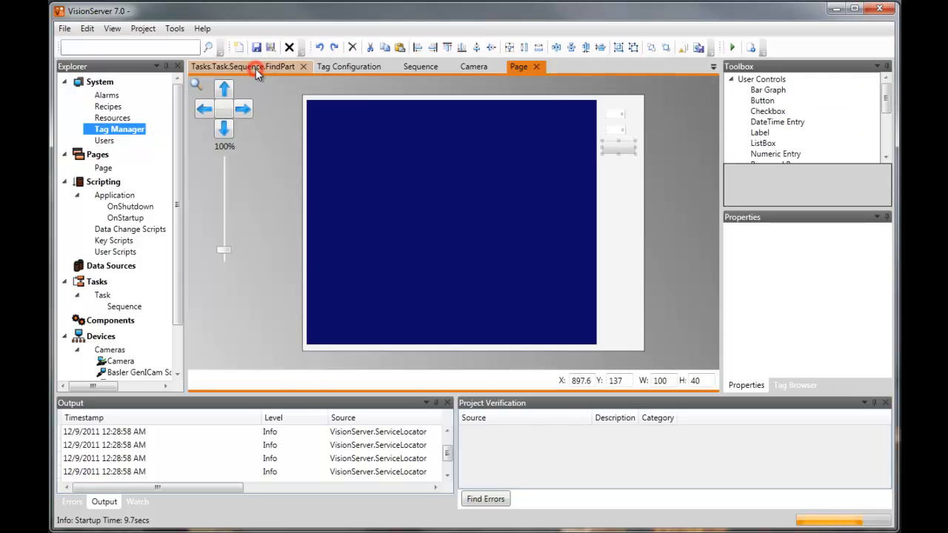
- Set the new button's text to Acquire
click(619, 147)
click(852, 359)
text(Acquire)
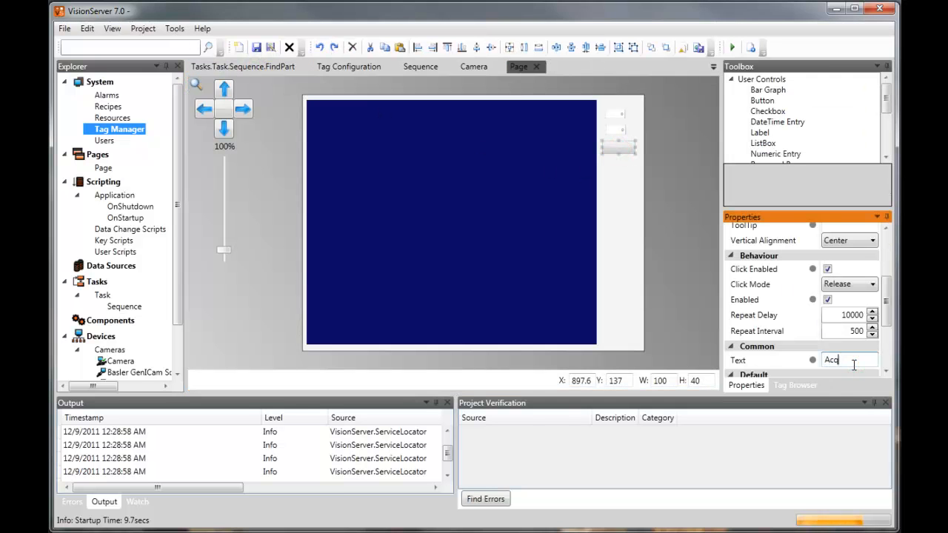
click(625, 272)
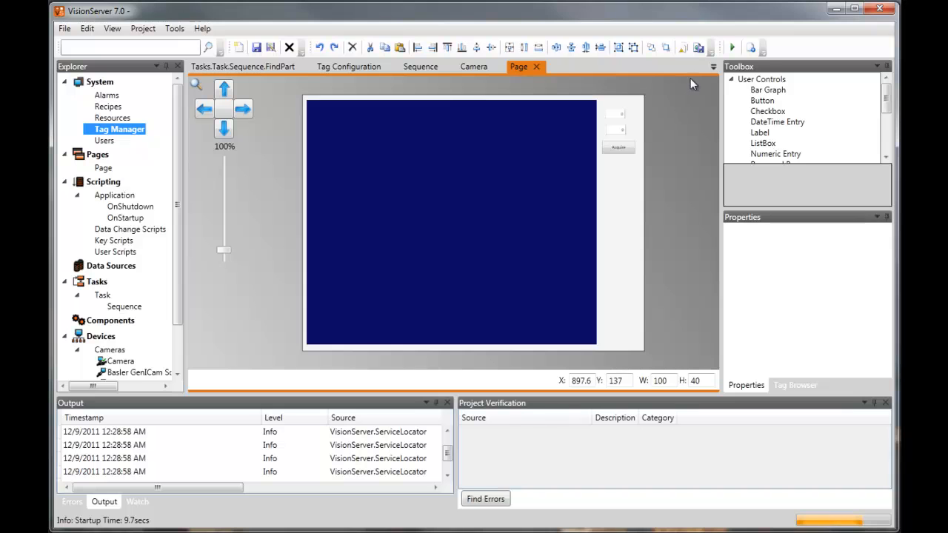
- Run the page in test mode, acquire a camera image with the page's button, and close the test
click(732, 49)
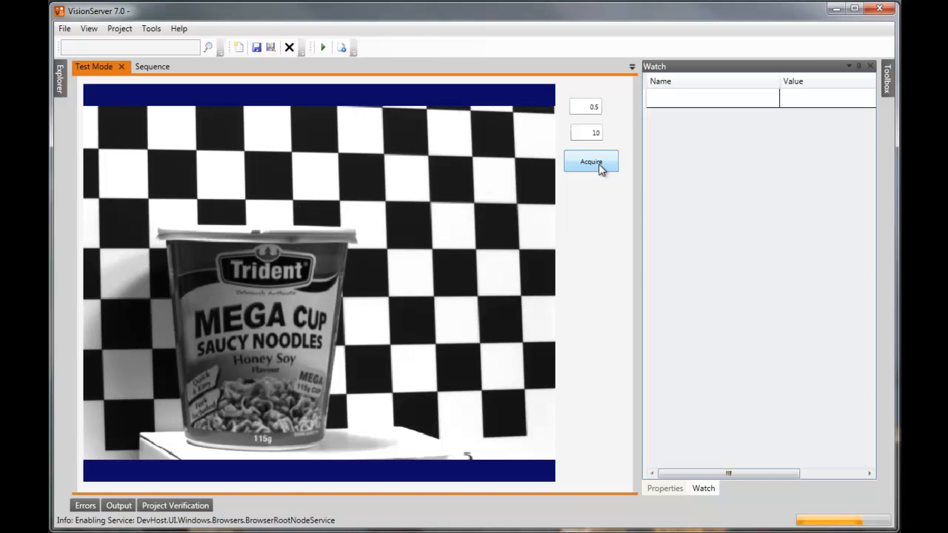
click(599, 163)
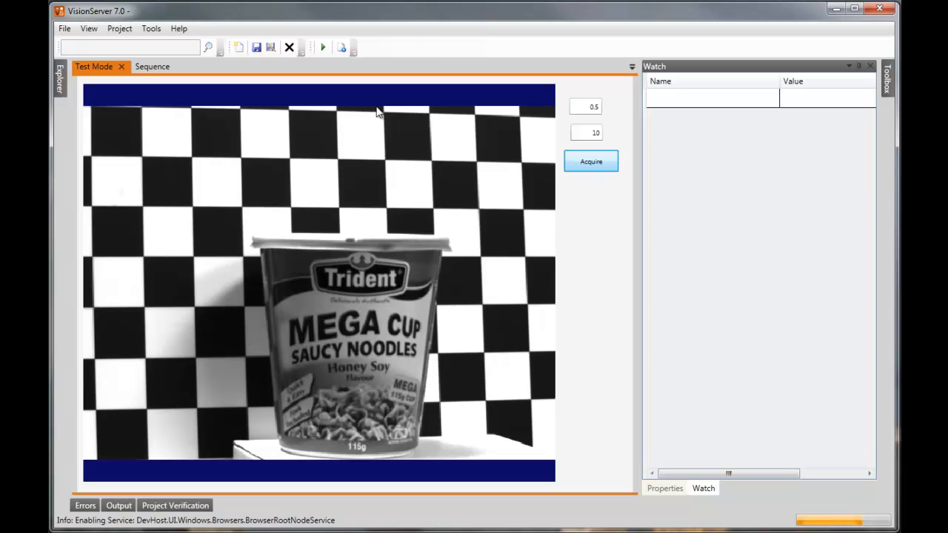
click(121, 67)
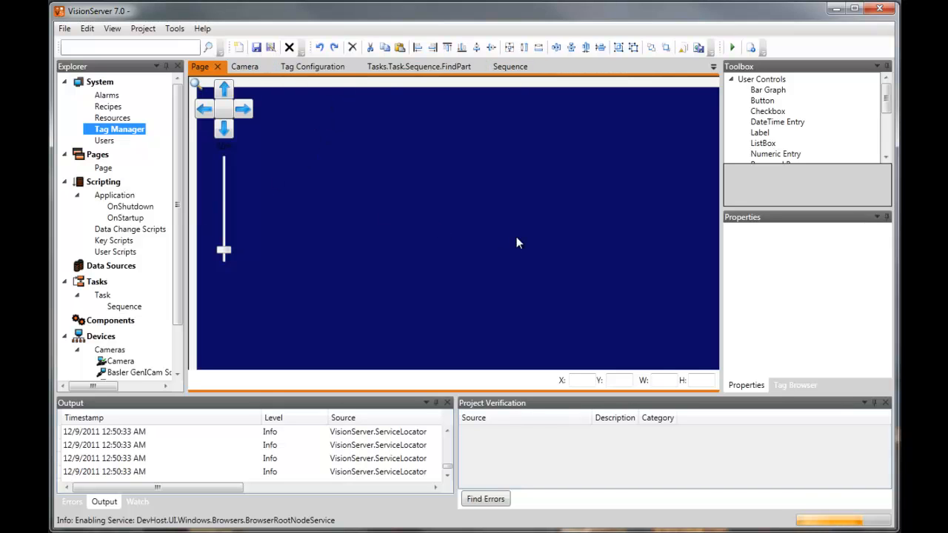
- Open the sequence's Calibration block, view its CogCalibCheckerboardTool1.OutputImage record, and close the block
drag(570, 284, 509, 202)
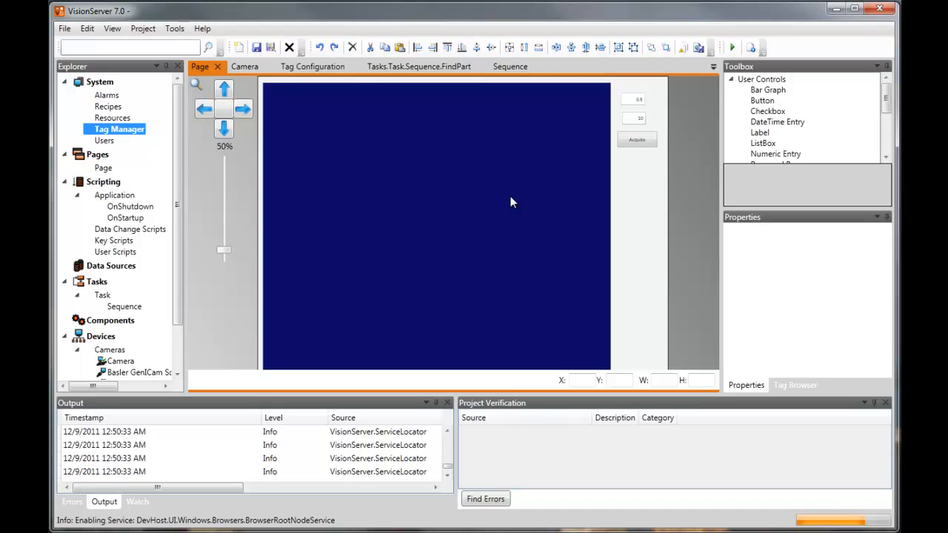
click(510, 197)
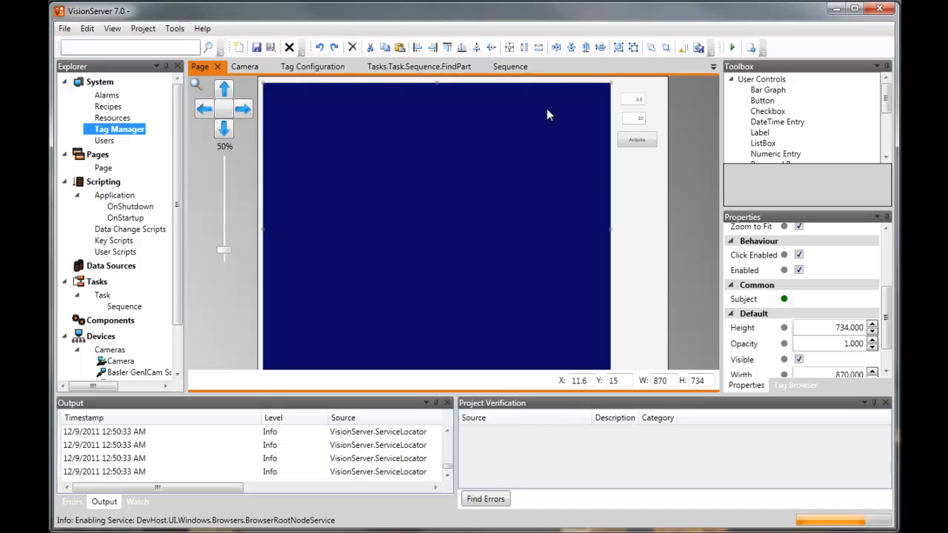
click(520, 69)
click(373, 223)
double_click(373, 224)
click(554, 103)
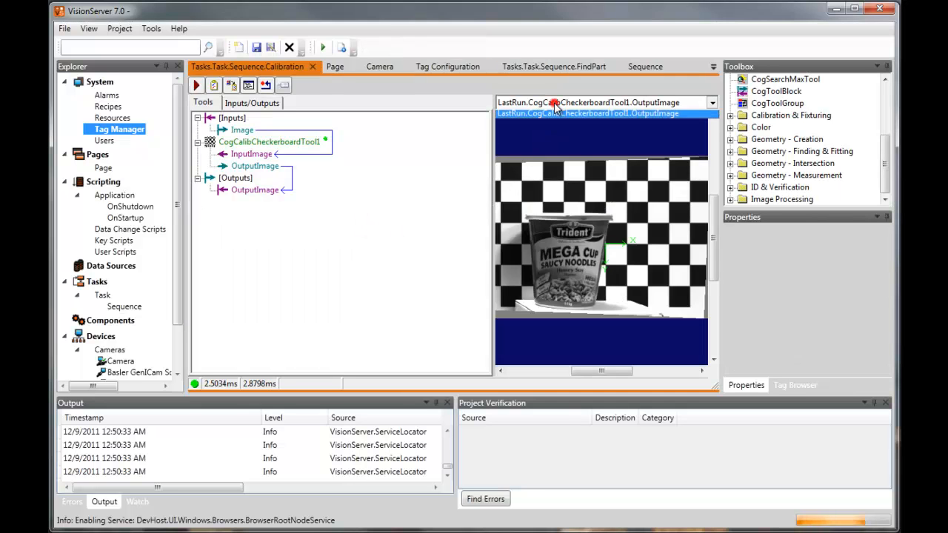
click(554, 115)
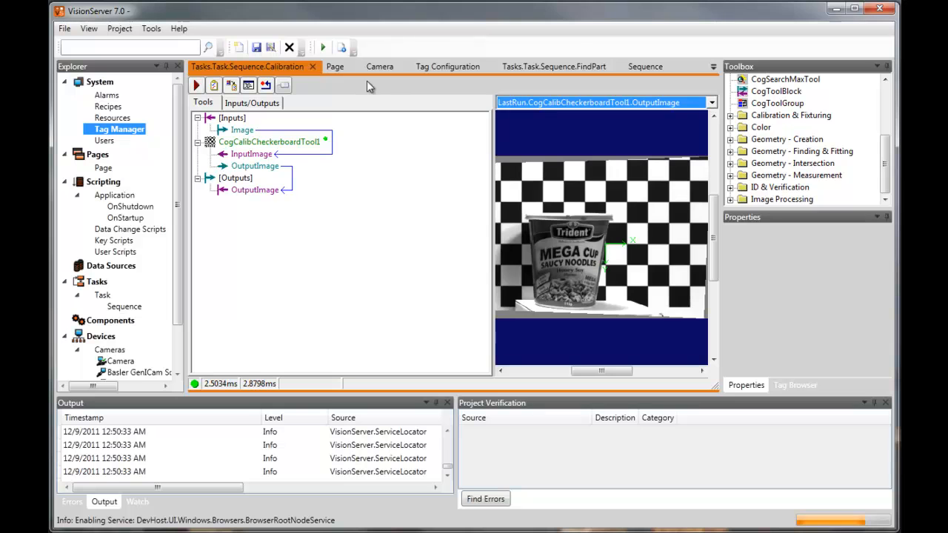
click(314, 67)
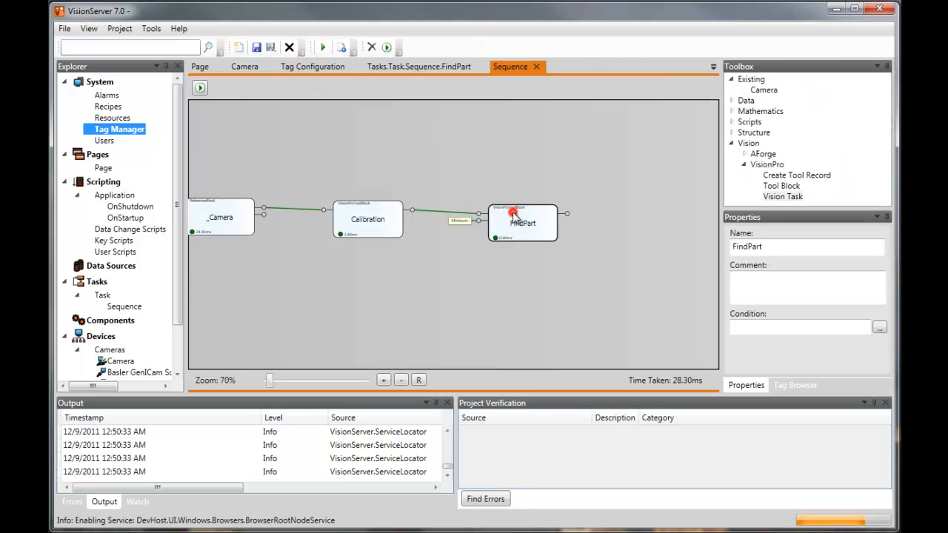
- Open the FindPart block and compare its CogFixtureTool1.OutputImage and CogPMAlignTool1.InputImage records
double_click(513, 215)
click(540, 102)
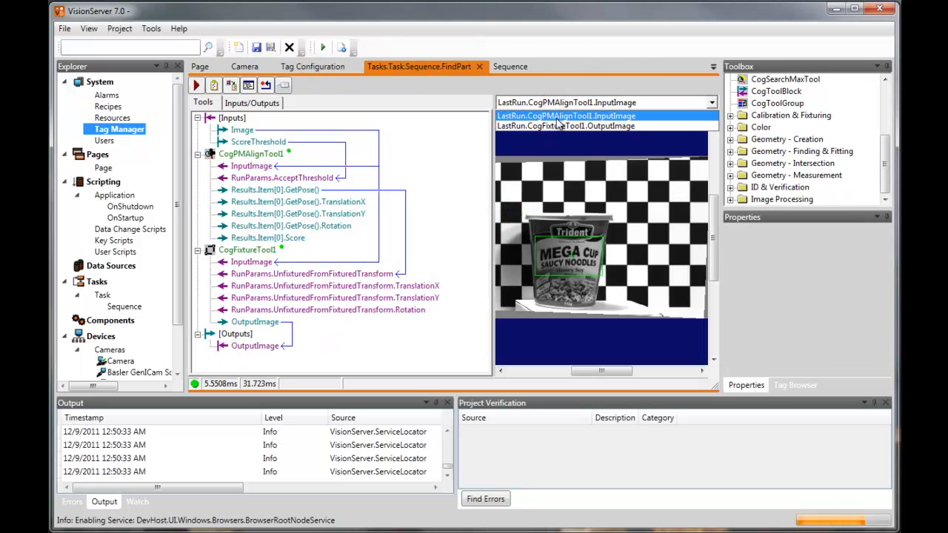
click(556, 126)
click(557, 102)
click(565, 111)
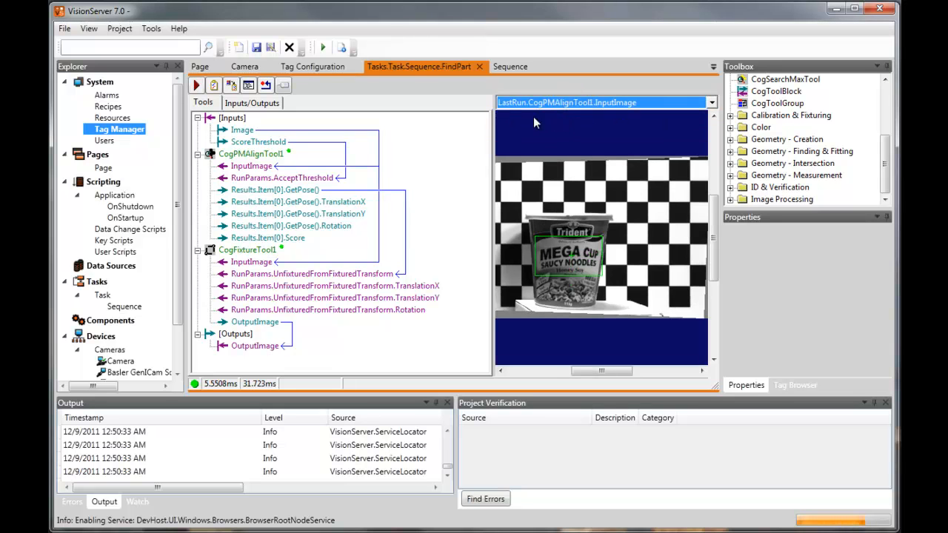
mouse_move(409, 215)
- Replace the VisionPro Display's Subject expression on the page with the tag Tasks.Task.Sequence.FindPart.CogPMAlignTool1.InputImage
click(200, 65)
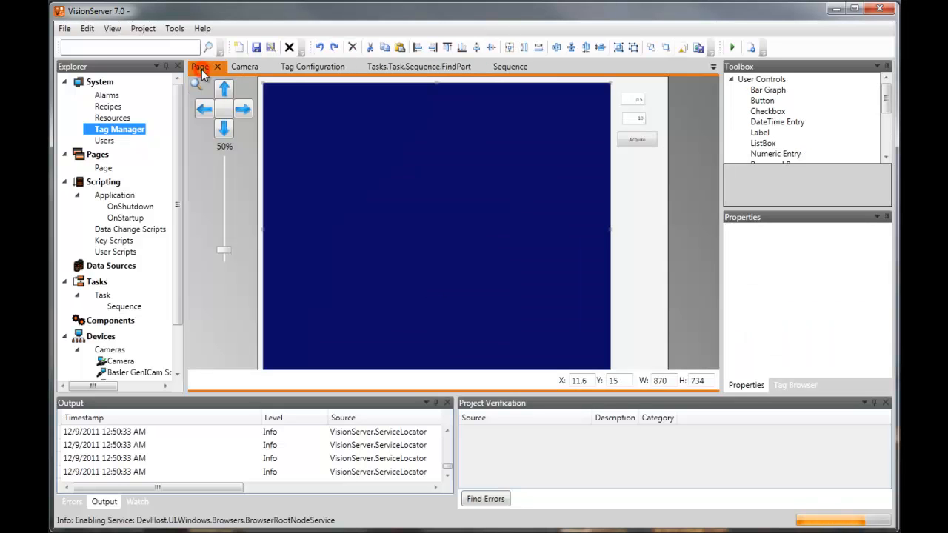
click(454, 183)
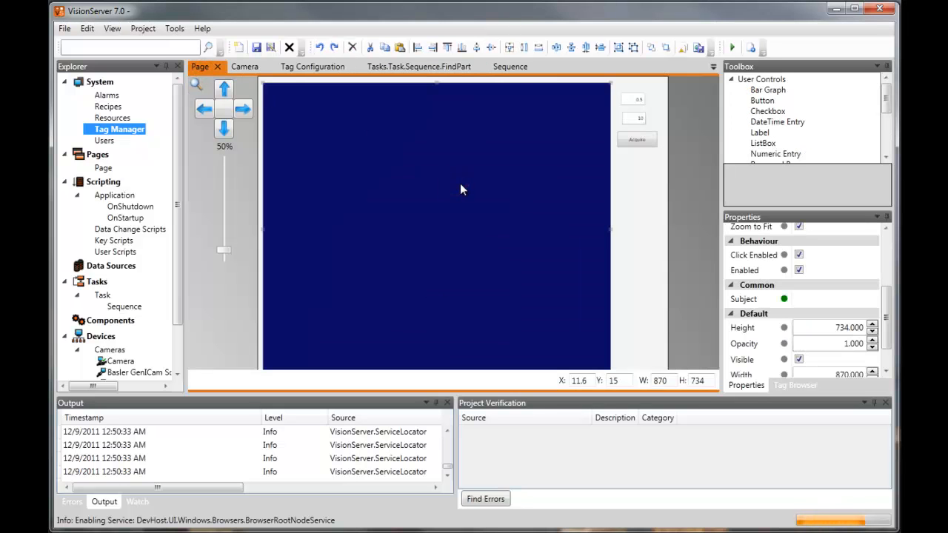
click(784, 299)
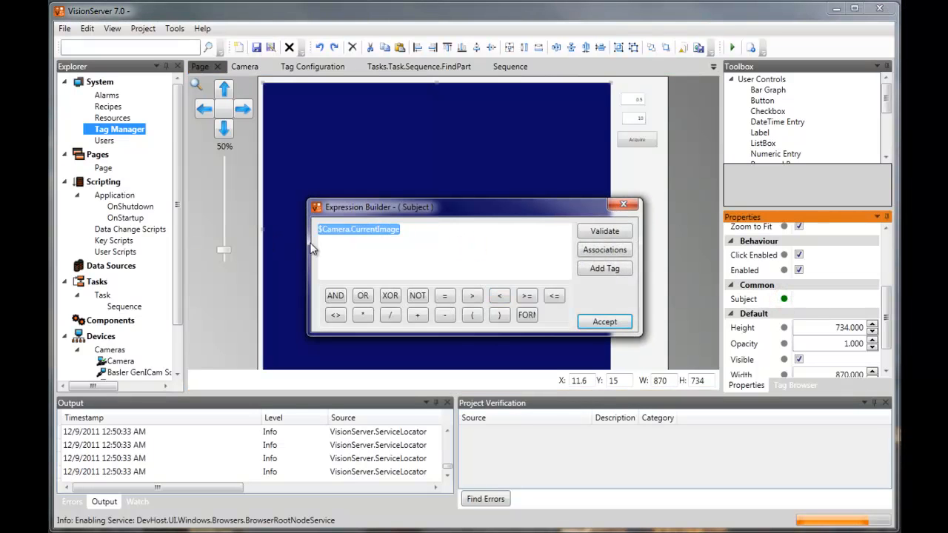
key(Delete)
click(598, 271)
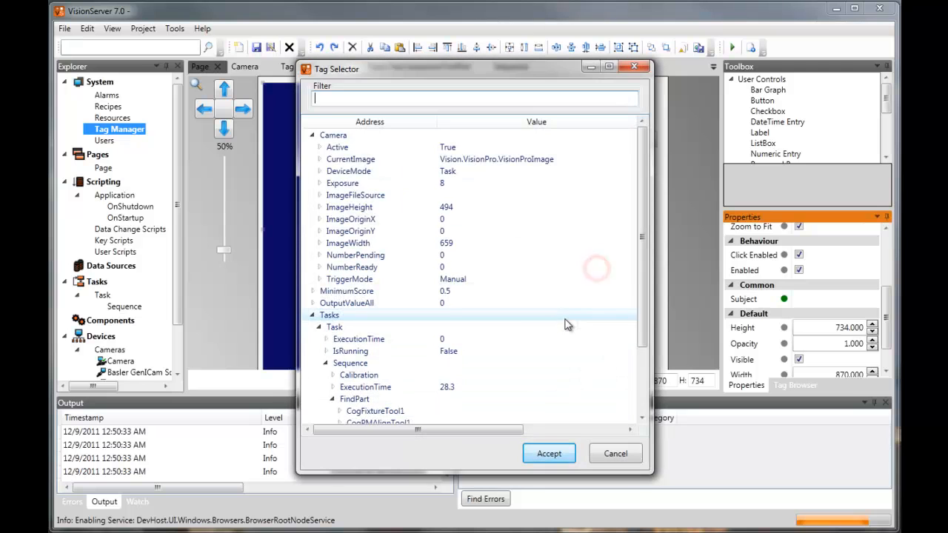
drag(637, 254, 584, 333)
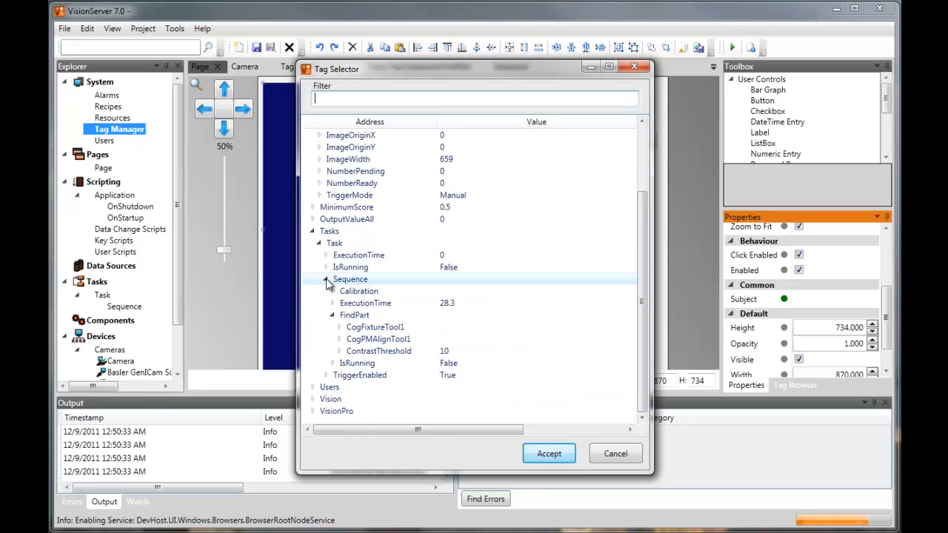
click(332, 315)
click(332, 350)
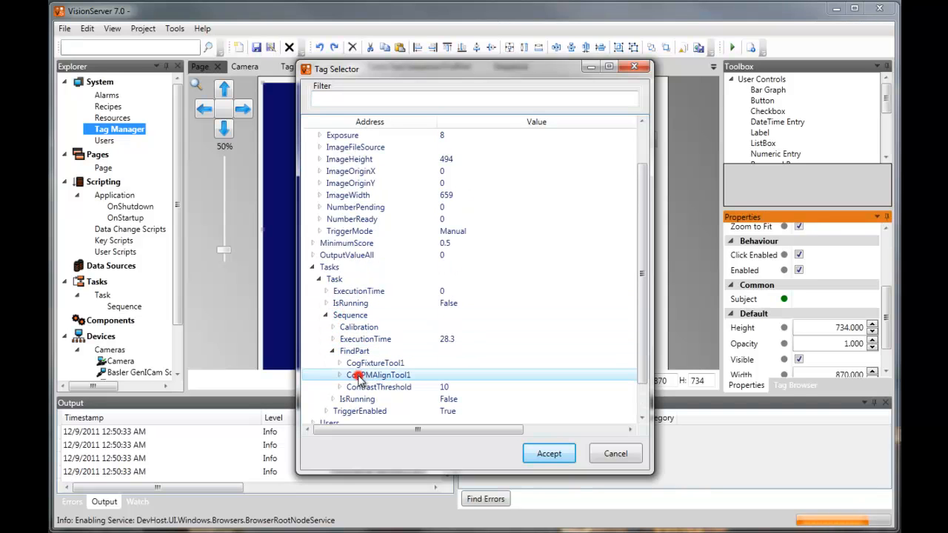
click(337, 375)
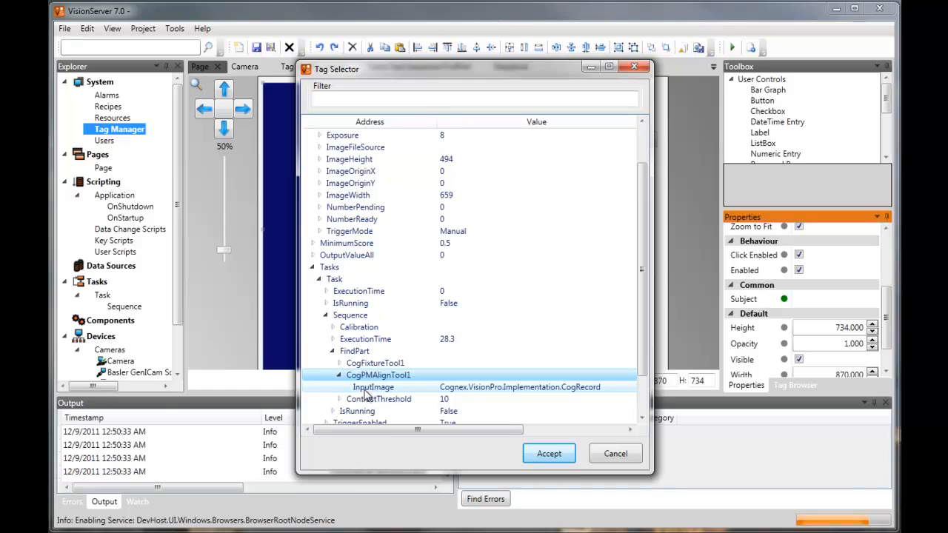
click(366, 386)
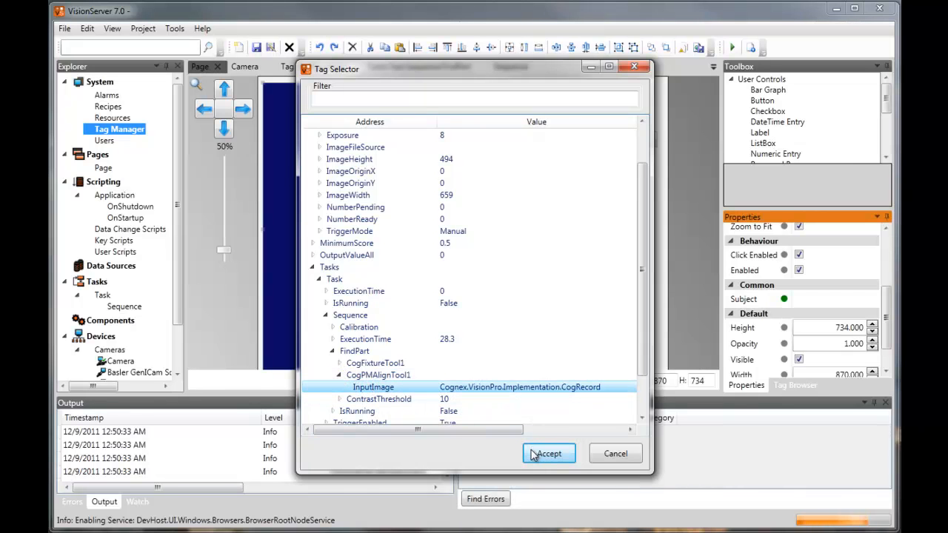
click(547, 458)
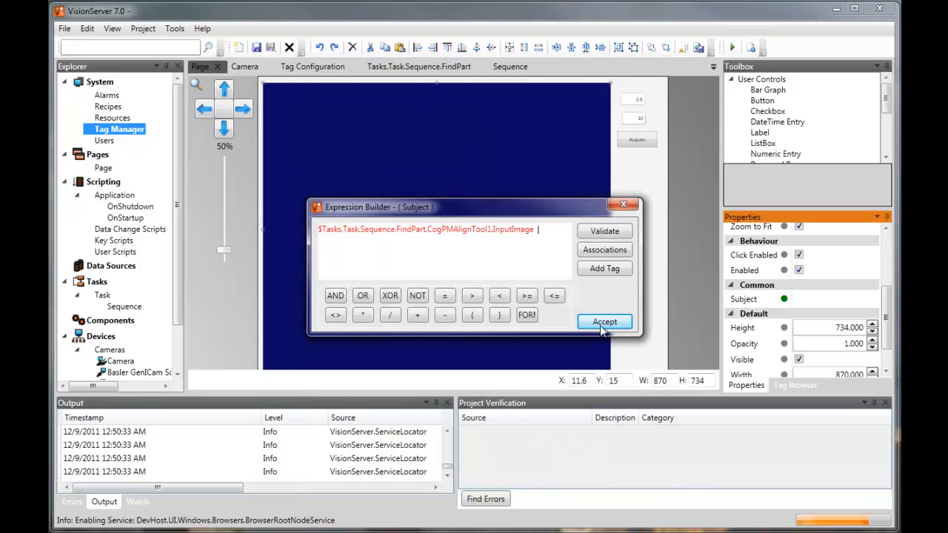
click(601, 323)
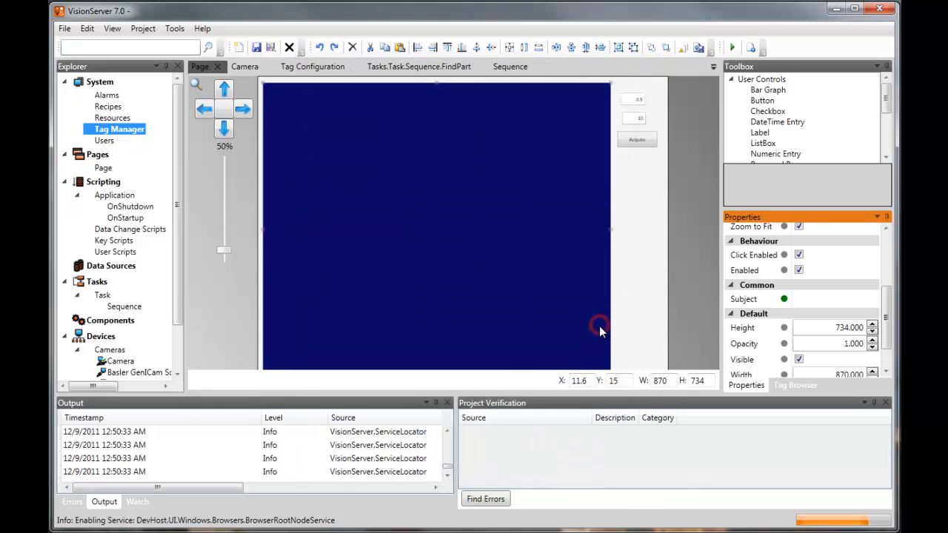
- Test the page again by acquiring images to check the FindPart result in the display
click(731, 47)
click(591, 163)
click(591, 163)
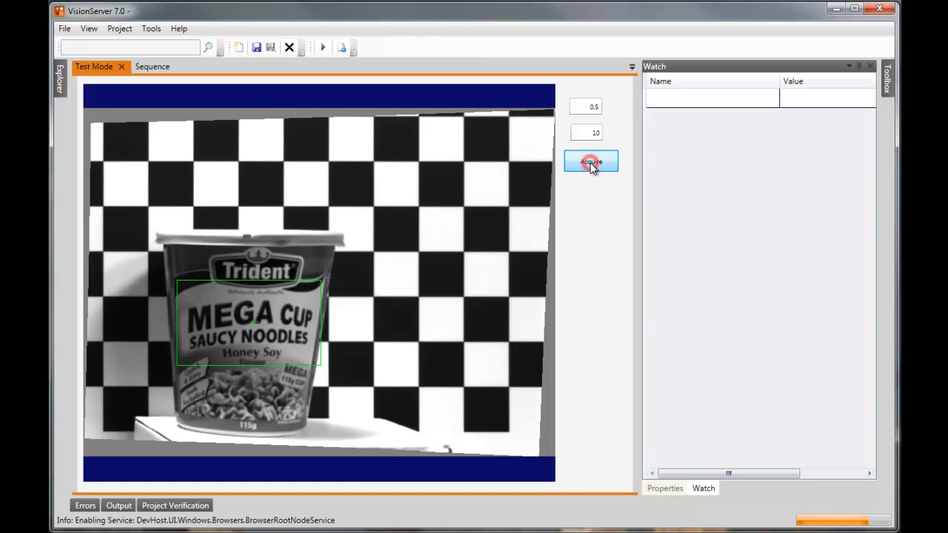